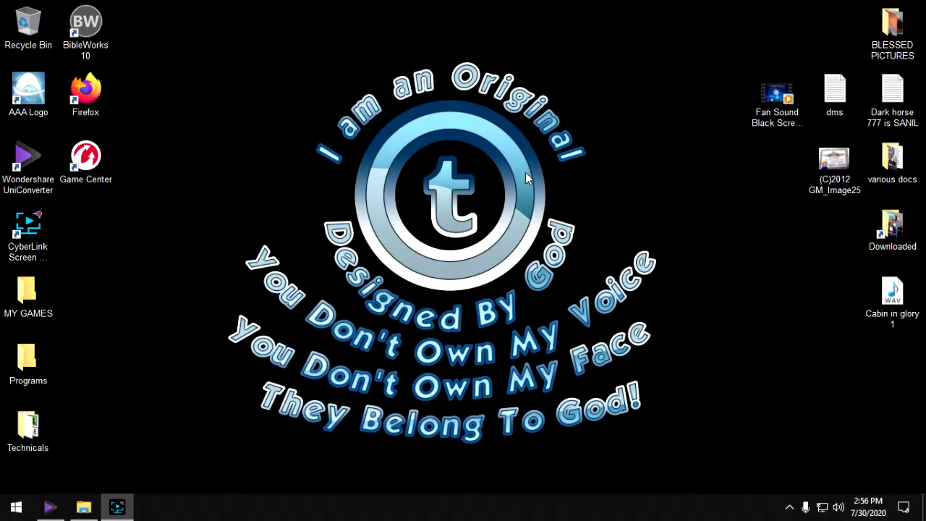
Refresh the desktop several times in a row.
{"action": "right_click", "coordinate": [631, 185]}
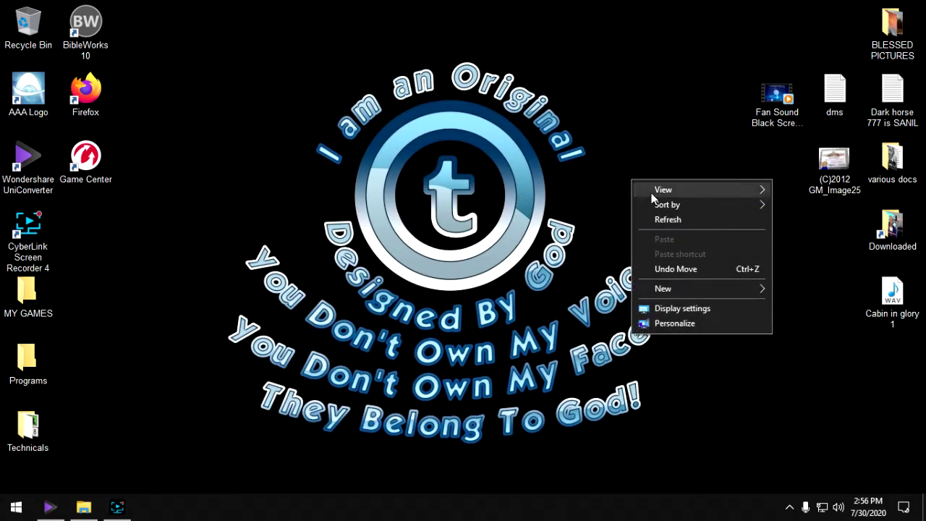
{"action": "left_click", "coordinate": [676, 220]}
{"action": "right_click", "coordinate": [648, 169]}
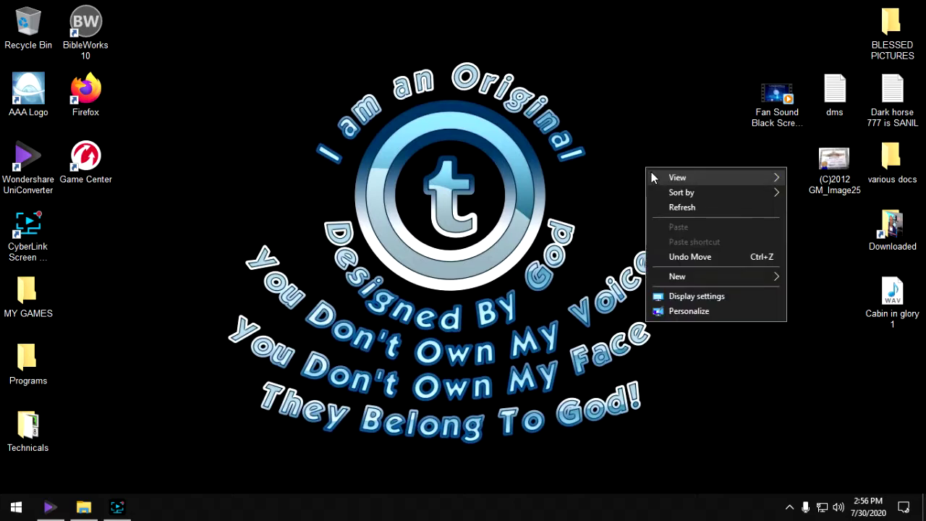
{"action": "left_click", "coordinate": [685, 209]}
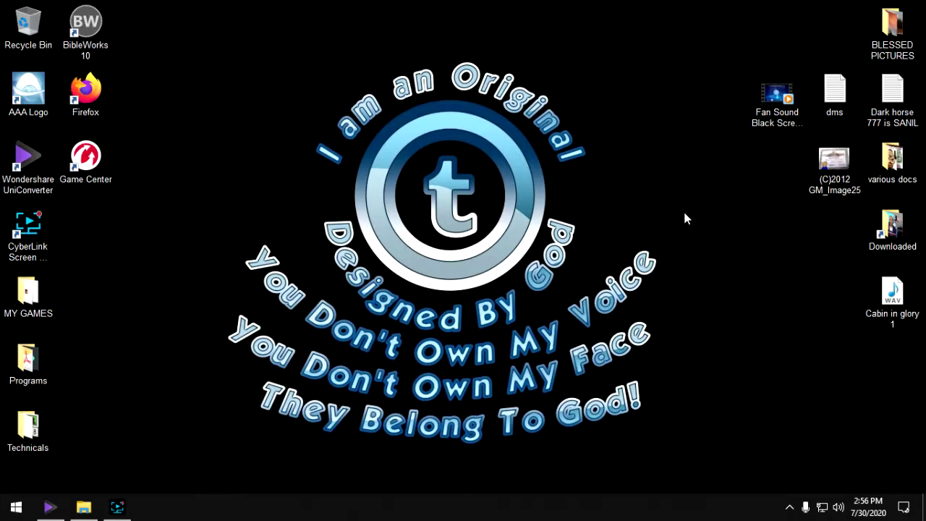
{"action": "right_click", "coordinate": [554, 182]}
{"action": "left_click", "coordinate": [594, 221]}
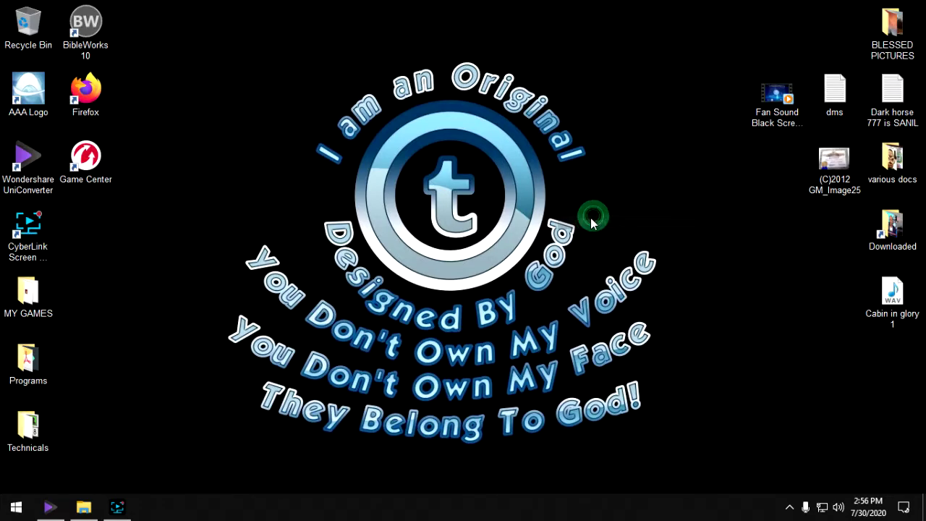
{"action": "right_click", "coordinate": [596, 200]}
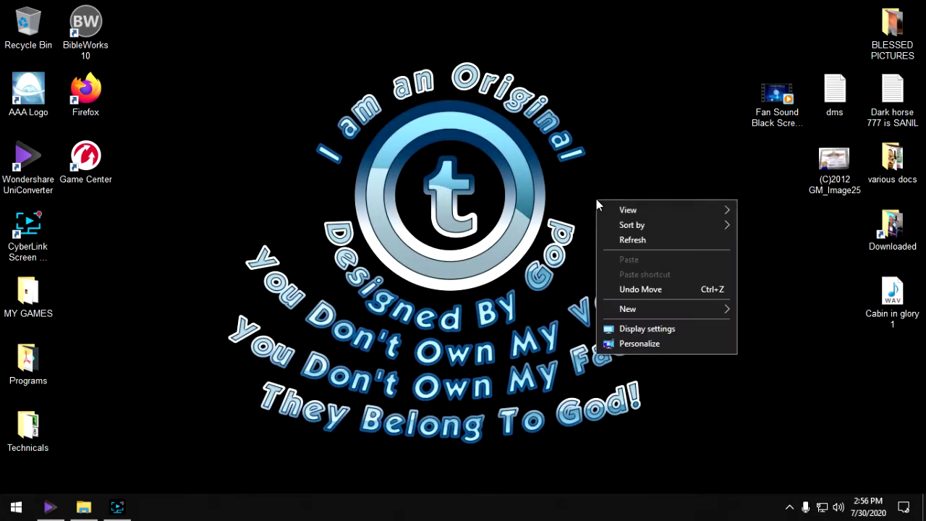
{"action": "left_click", "coordinate": [624, 247]}
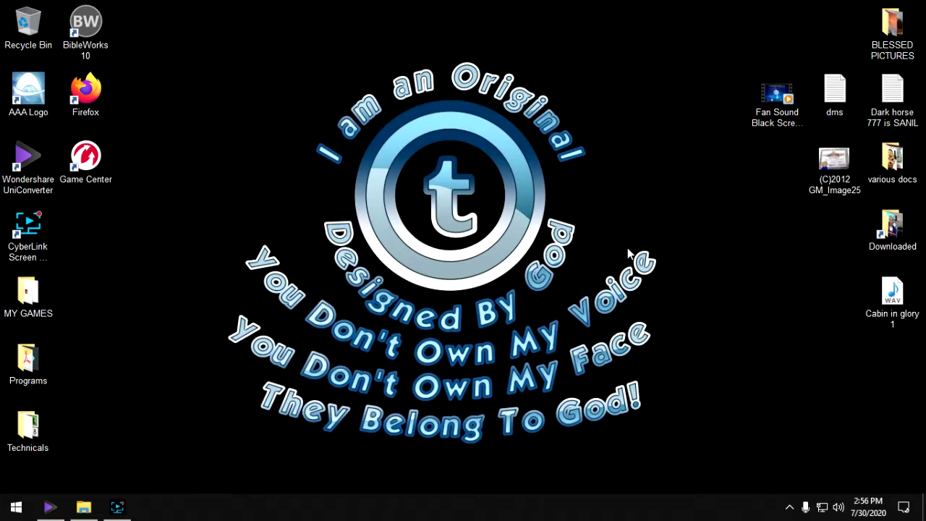
{"action": "right_click", "coordinate": [622, 147]}
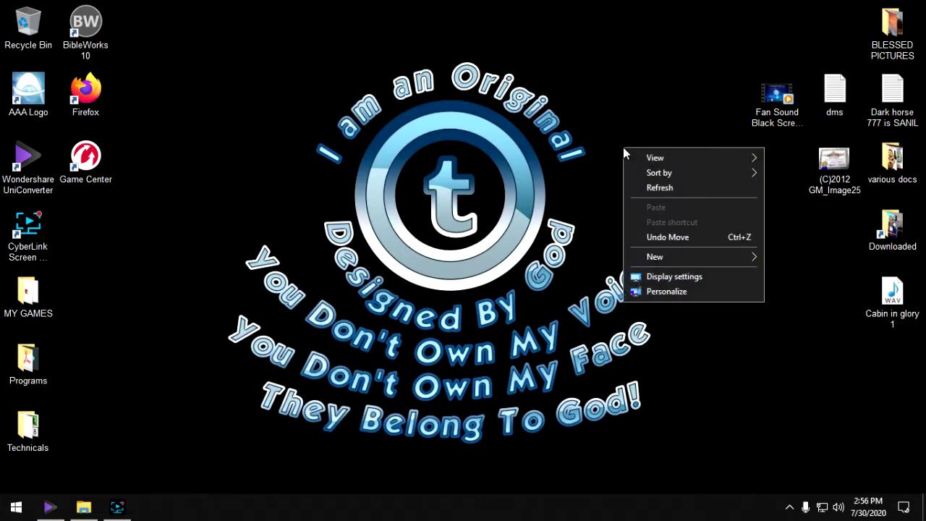
{"action": "left_click", "coordinate": [645, 188]}
{"action": "right_click", "coordinate": [646, 195]}
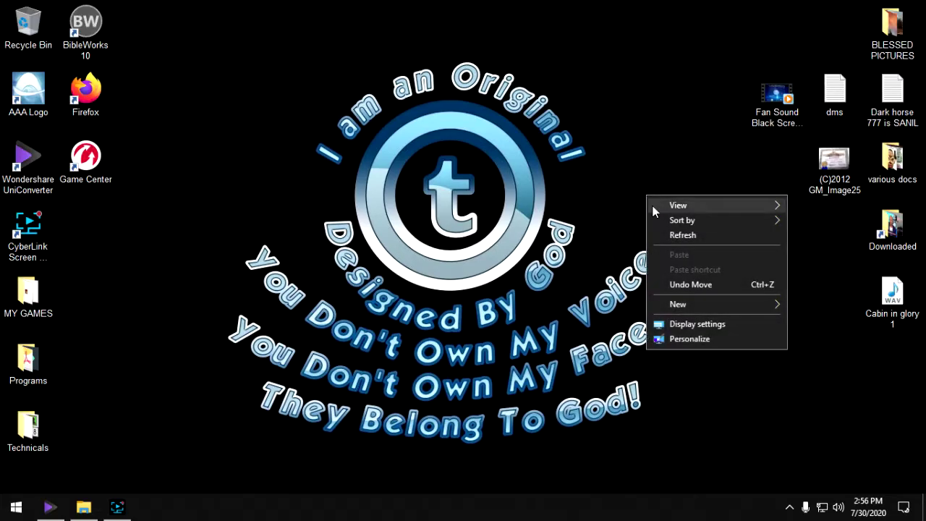
{"action": "left_click", "coordinate": [668, 233]}
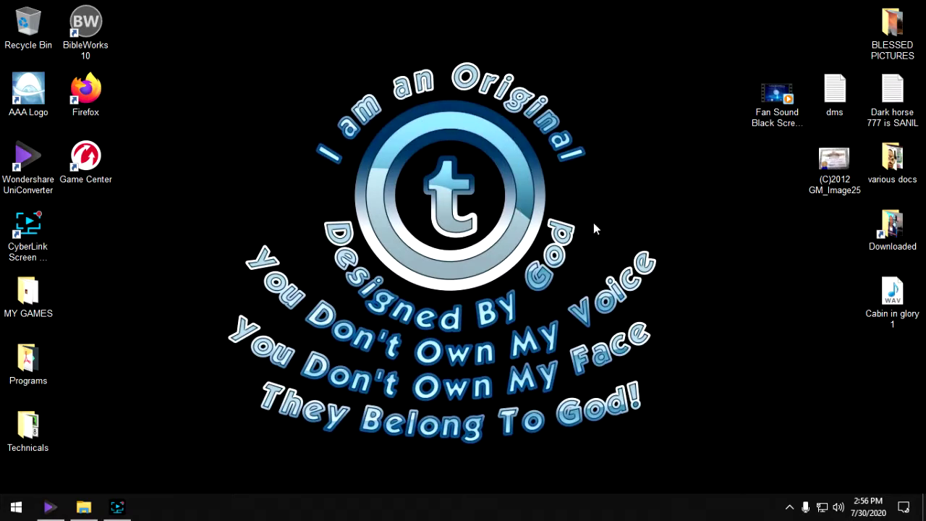
Move the Fan Sound Black Screen video icon down to the empty desktop area beside the Cabin in glory 1 file.
{"action": "left_click_drag", "start_coordinate": [754, 90], "coordinate": [723, 297]}
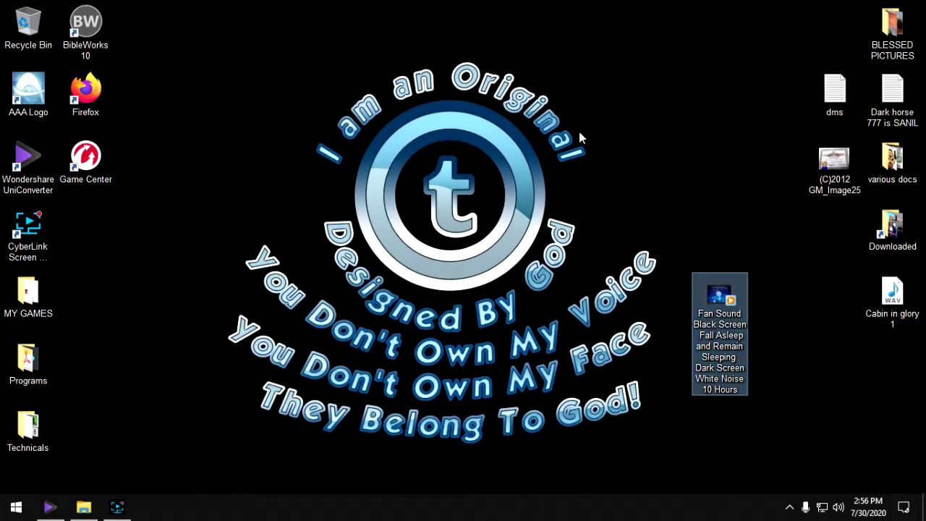
{"action": "left_click", "coordinate": [638, 193]}
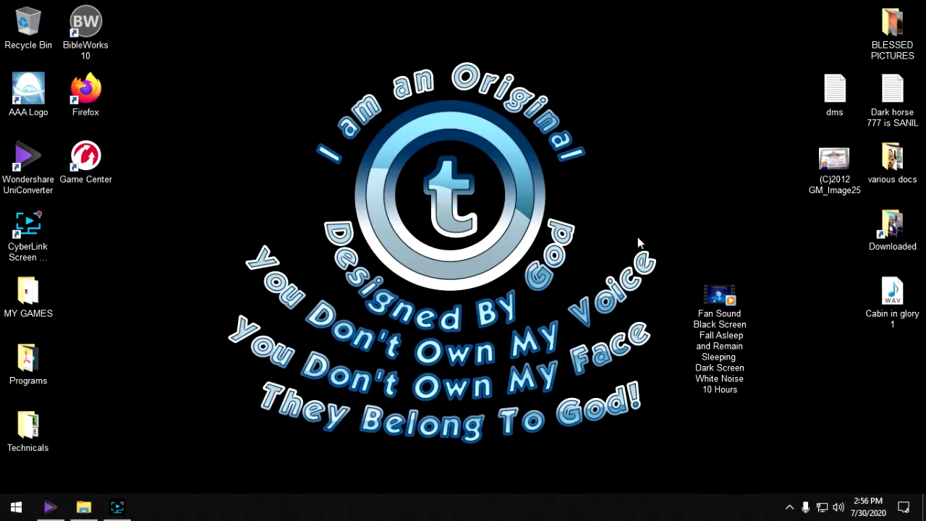
Try to cut the Fan Sound Black Screen video file from the desktop, refreshing the desktop between attempts.
{"action": "left_click", "coordinate": [732, 287]}
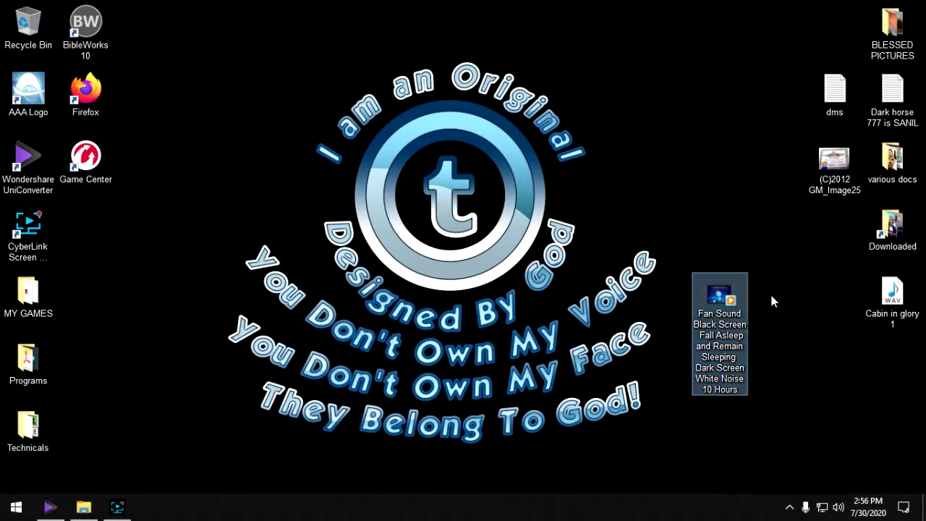
{"action": "right_click", "coordinate": [727, 291]}
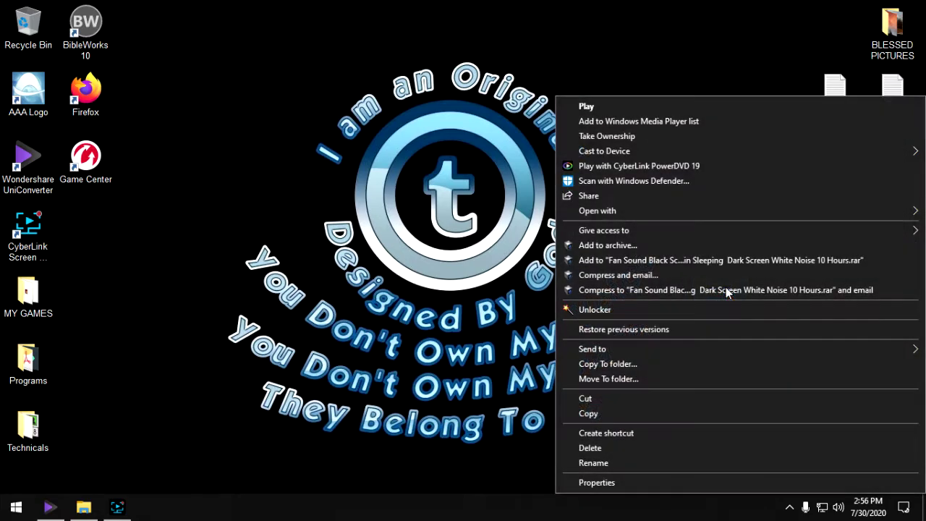
{"action": "left_click", "coordinate": [596, 399]}
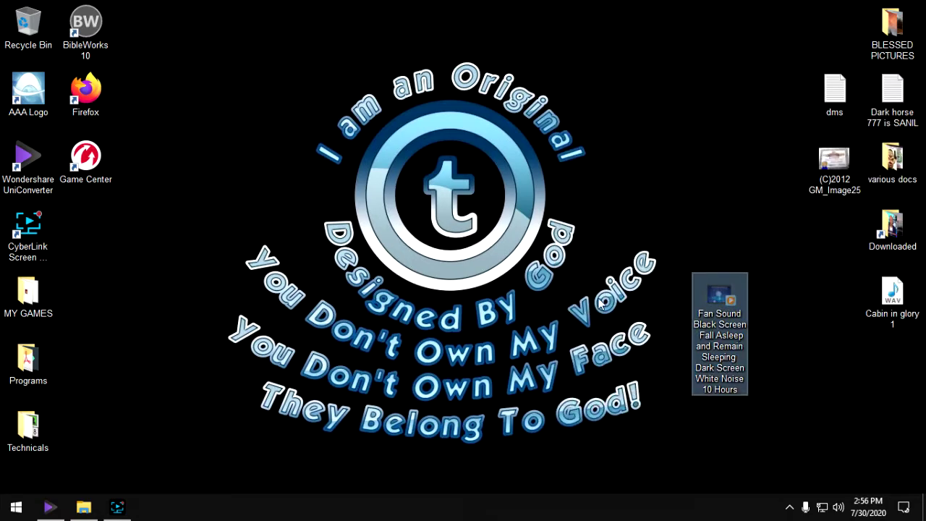
{"action": "left_click", "coordinate": [672, 195]}
{"action": "right_click", "coordinate": [655, 176]}
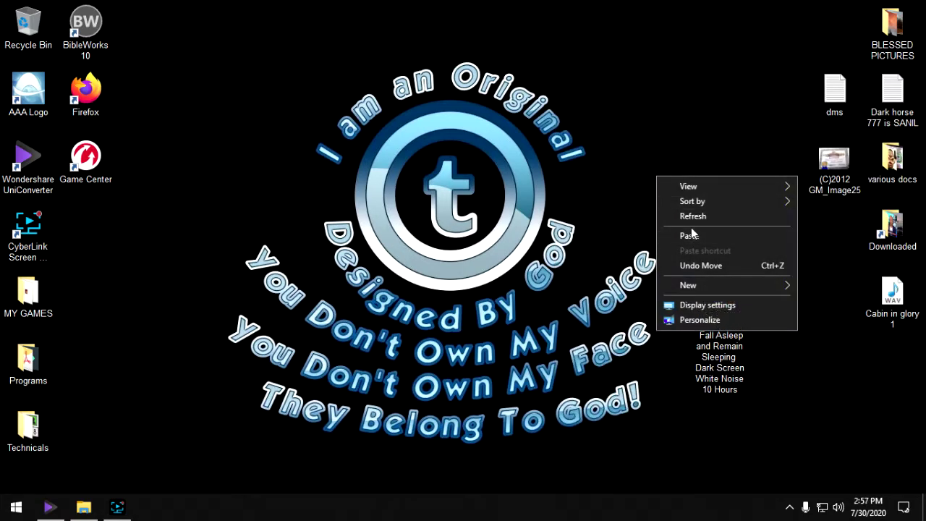
{"action": "left_click", "coordinate": [686, 217]}
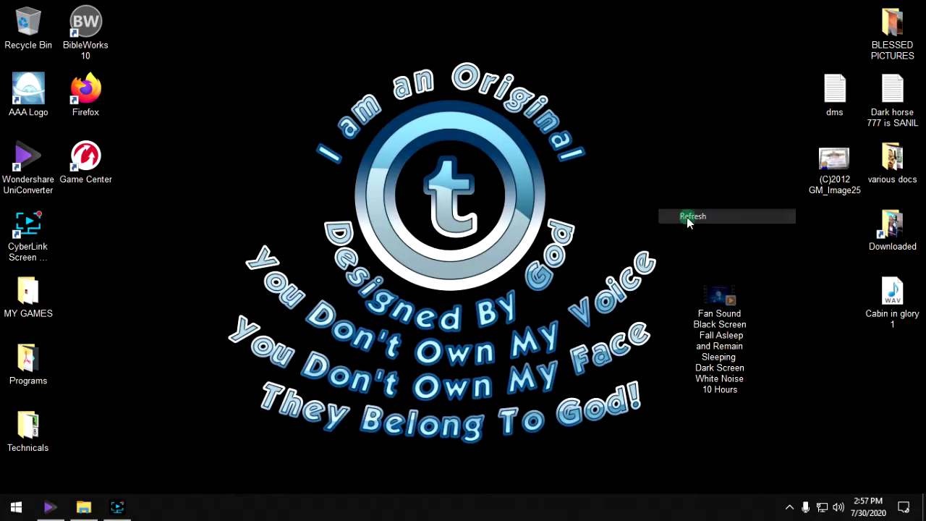
{"action": "left_click", "coordinate": [717, 296]}
{"action": "right_click", "coordinate": [717, 295]}
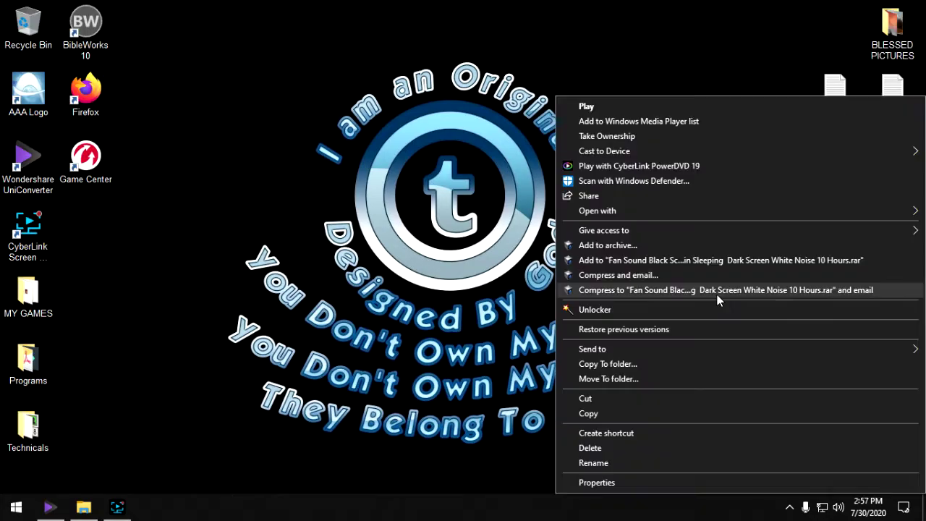
{"action": "left_click", "coordinate": [423, 59]}
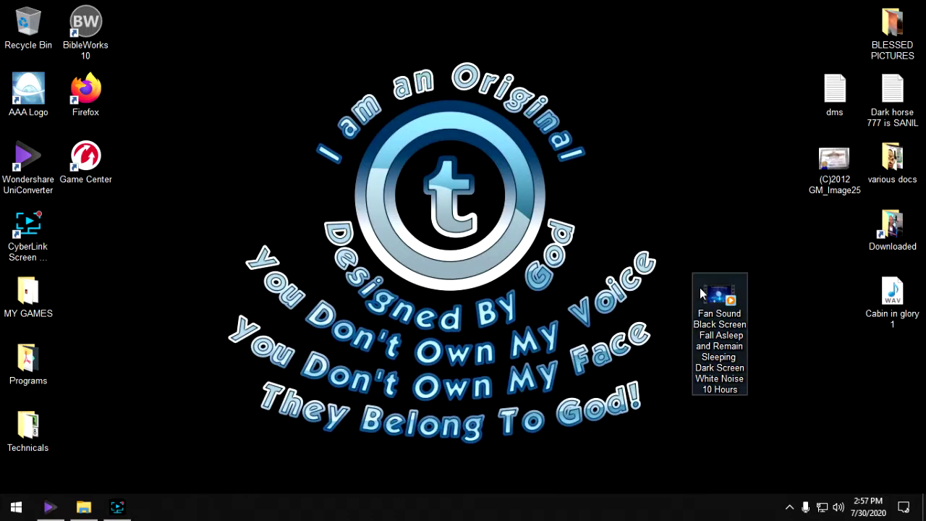
{"action": "right_click", "coordinate": [709, 296]}
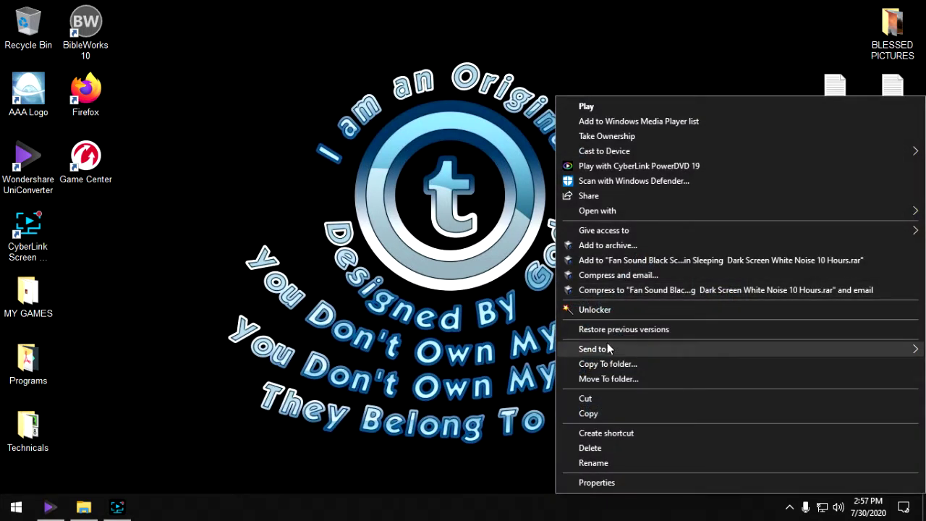
{"action": "left_click", "coordinate": [586, 399]}
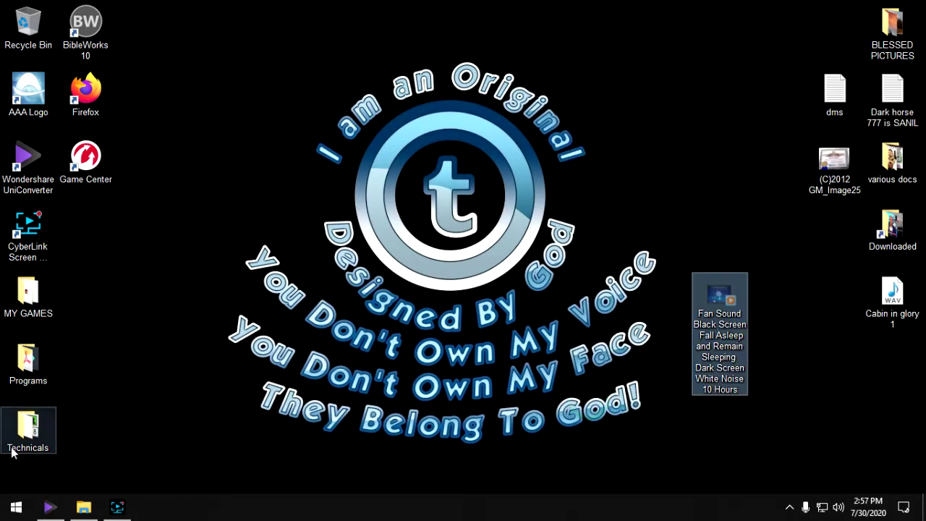
Close the File Explorer window that is already running and return to the desktop.
{"action": "left_click", "coordinate": [15, 508]}
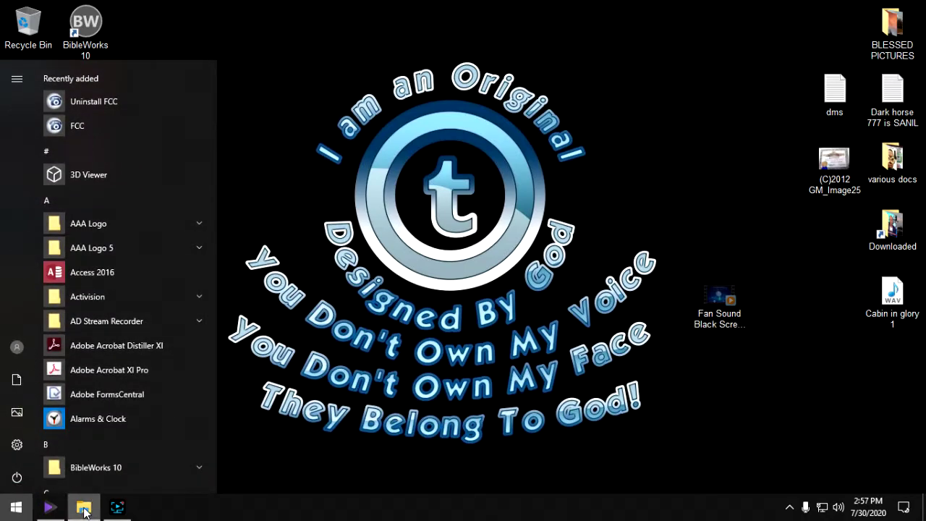
{"action": "right_click", "coordinate": [84, 511]}
{"action": "left_click", "coordinate": [76, 474]}
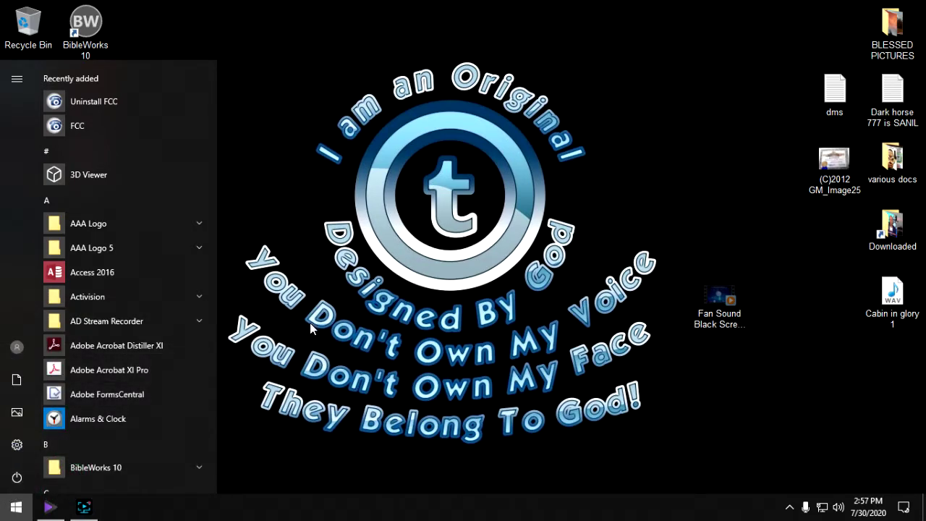
{"action": "left_click", "coordinate": [477, 424]}
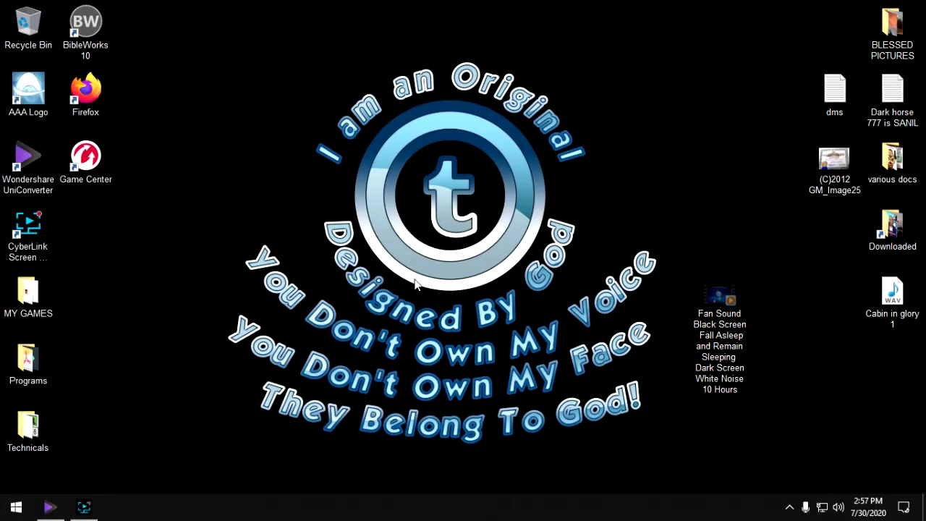
Refresh the desktop twice.
{"action": "right_click", "coordinate": [466, 266]}
{"action": "left_click", "coordinate": [494, 309]}
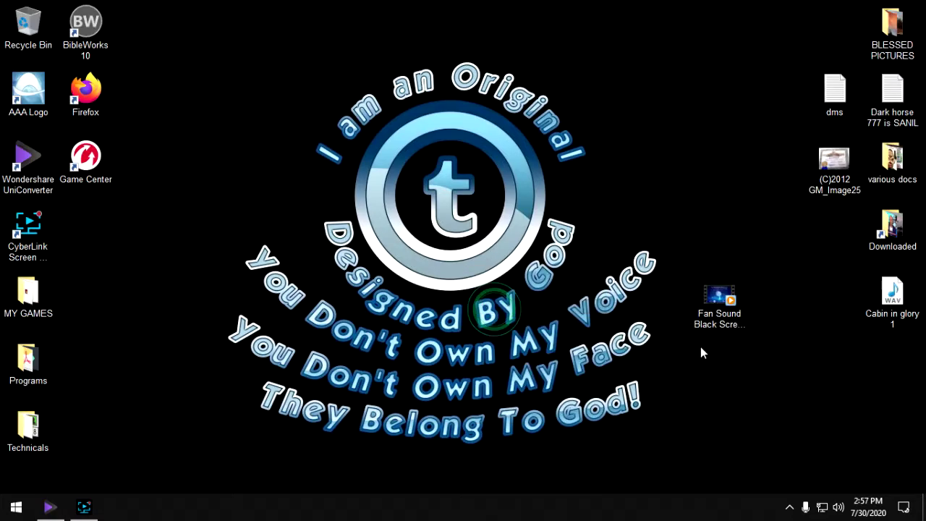
{"action": "right_click", "coordinate": [608, 320]}
{"action": "left_click", "coordinate": [641, 362]}
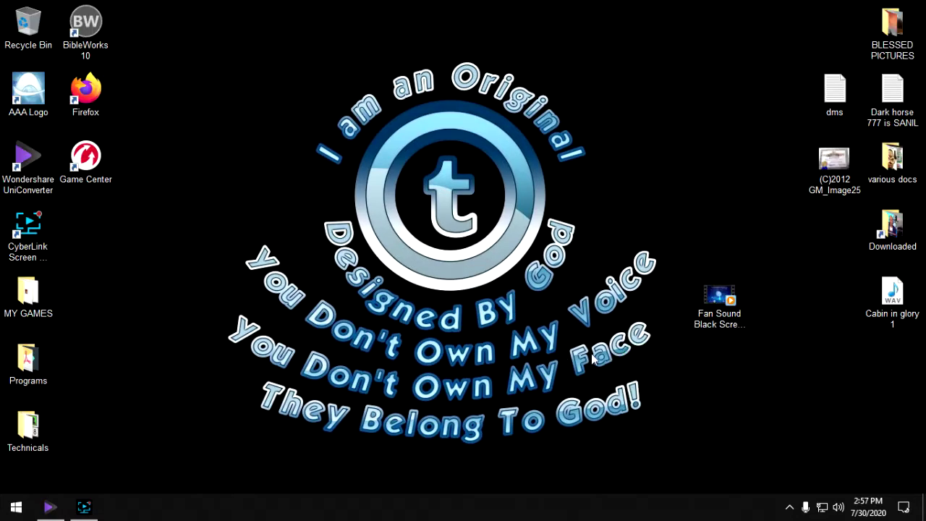
Move the Fan Sound Black Screen video file from the desktop into the Videos folder, and close the folder window.
{"action": "left_click", "coordinate": [716, 298]}
{"action": "right_click", "coordinate": [710, 295]}
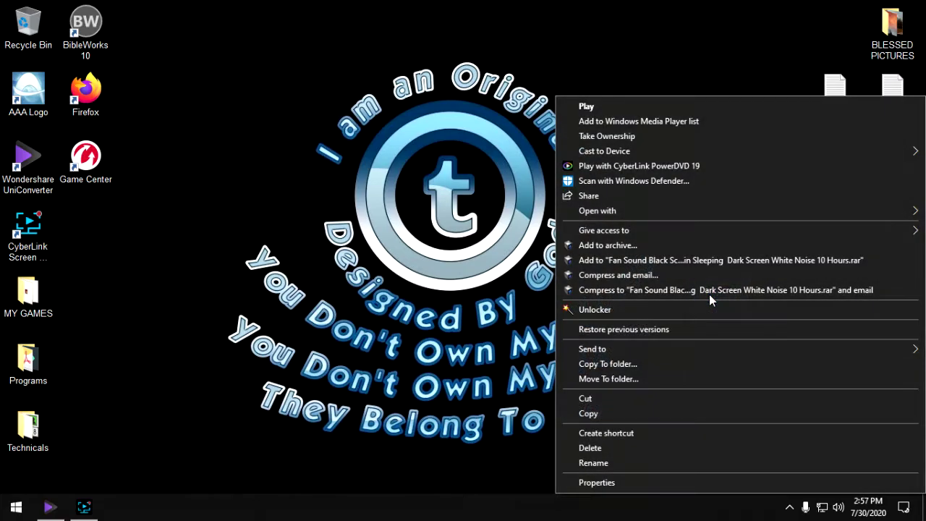
{"action": "left_click", "coordinate": [593, 400]}
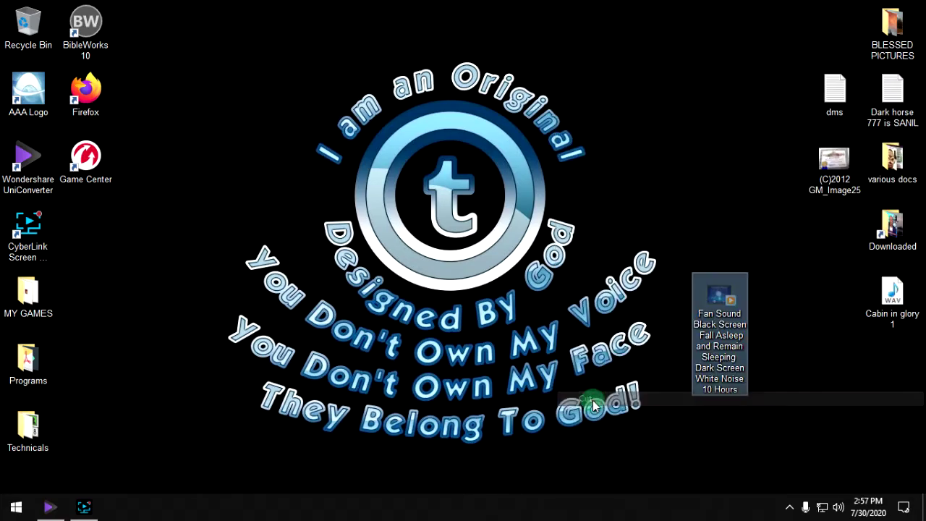
{"action": "left_click", "coordinate": [10, 511]}
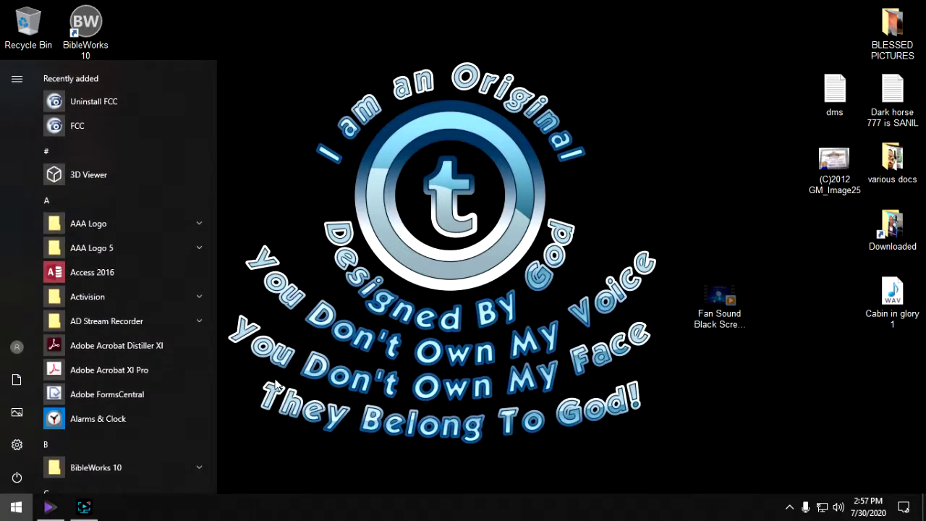
{"action": "mouse_move", "coordinate": [15, 412]}
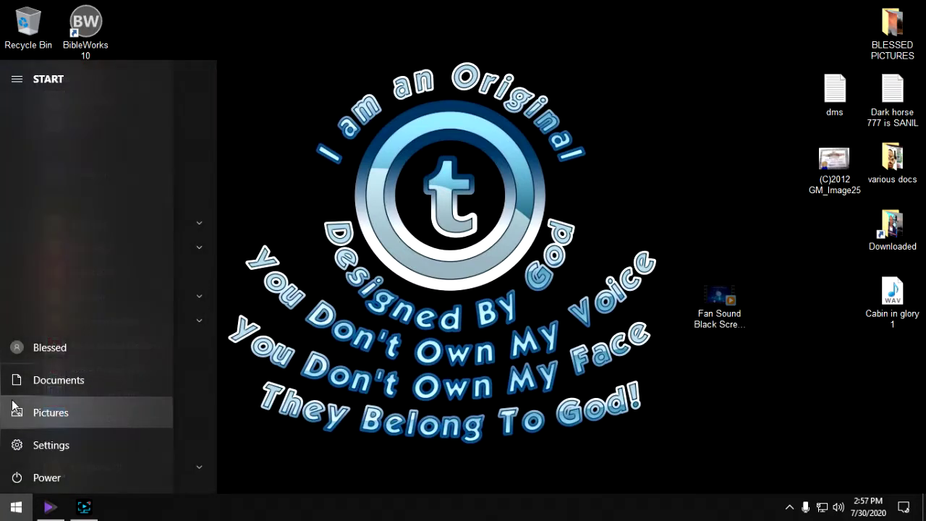
{"action": "left_click", "coordinate": [42, 371]}
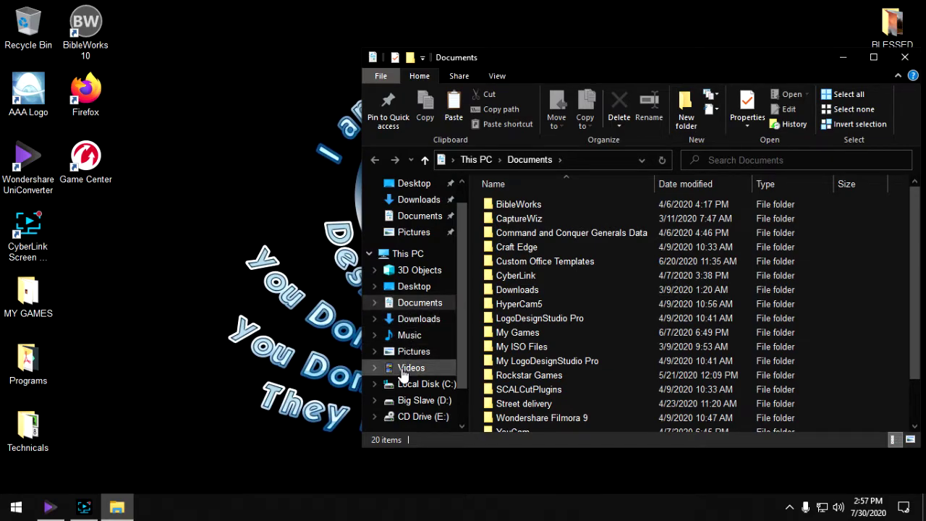
{"action": "left_click", "coordinate": [403, 368]}
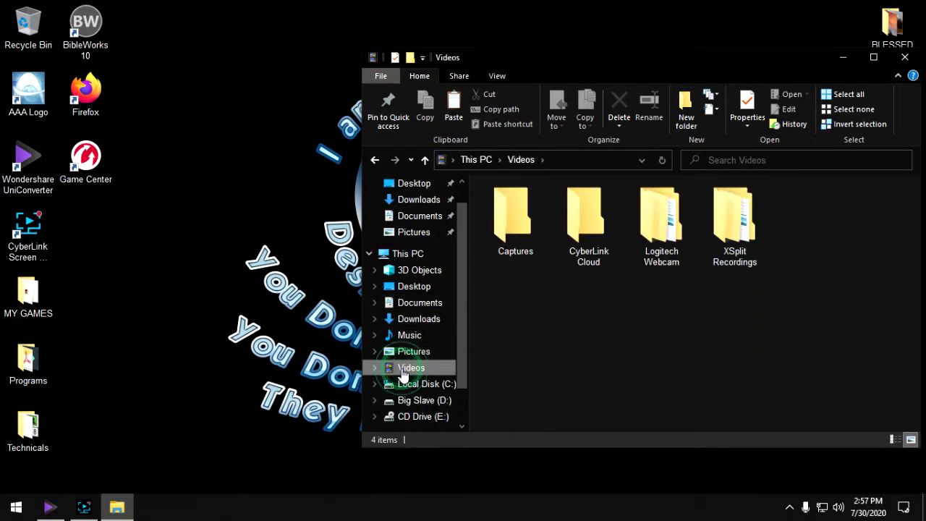
{"action": "right_click", "coordinate": [686, 372]}
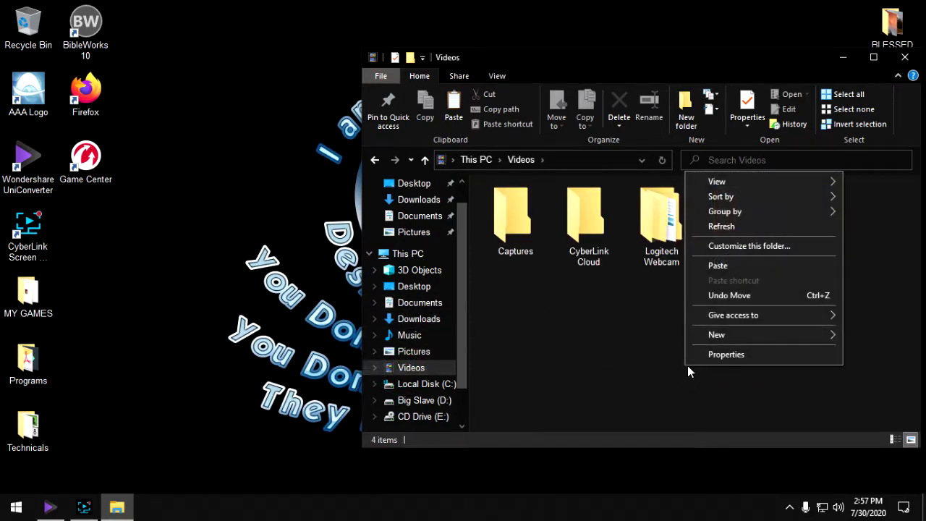
{"action": "left_click", "coordinate": [713, 266]}
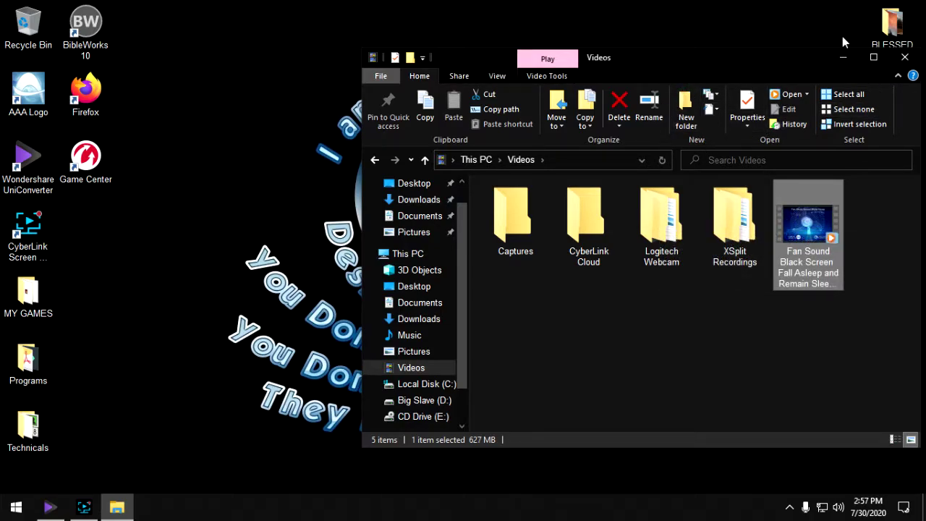
{"action": "left_click", "coordinate": [904, 57]}
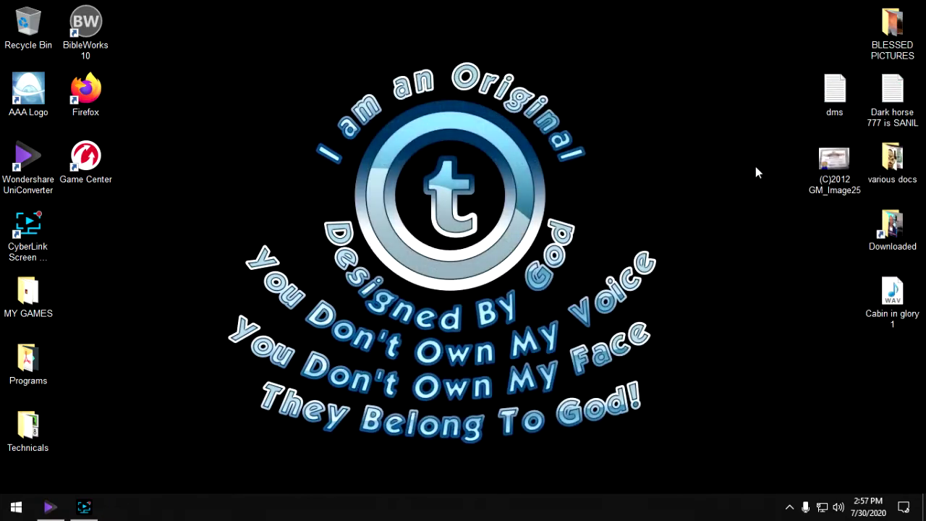
Refresh the desktop twice.
{"action": "right_click", "coordinate": [678, 201]}
{"action": "left_click", "coordinate": [705, 243]}
{"action": "right_click", "coordinate": [650, 288]}
{"action": "left_click", "coordinate": [686, 330]}
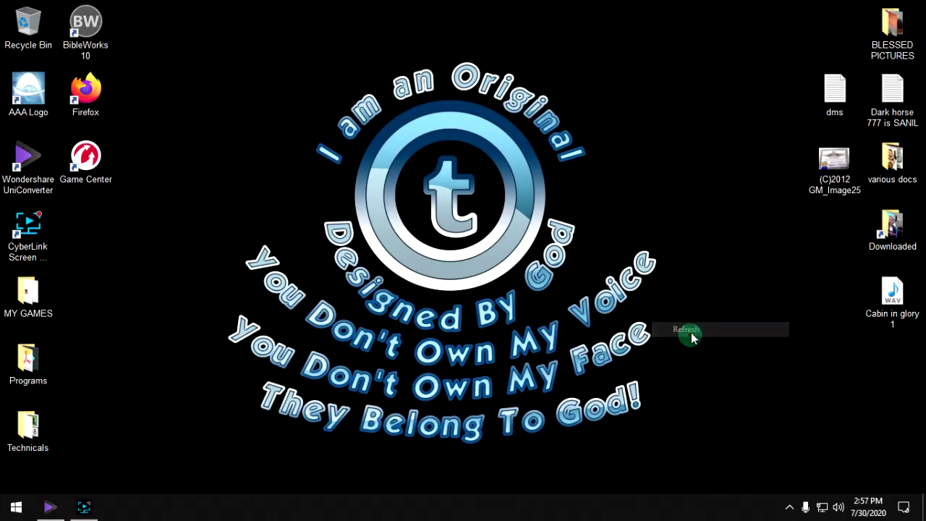
Cut the Cabin in glory 1 WAV file from the desktop and open the Music folder.
{"action": "left_click_drag", "start_coordinate": [890, 293], "coordinate": [615, 170]}
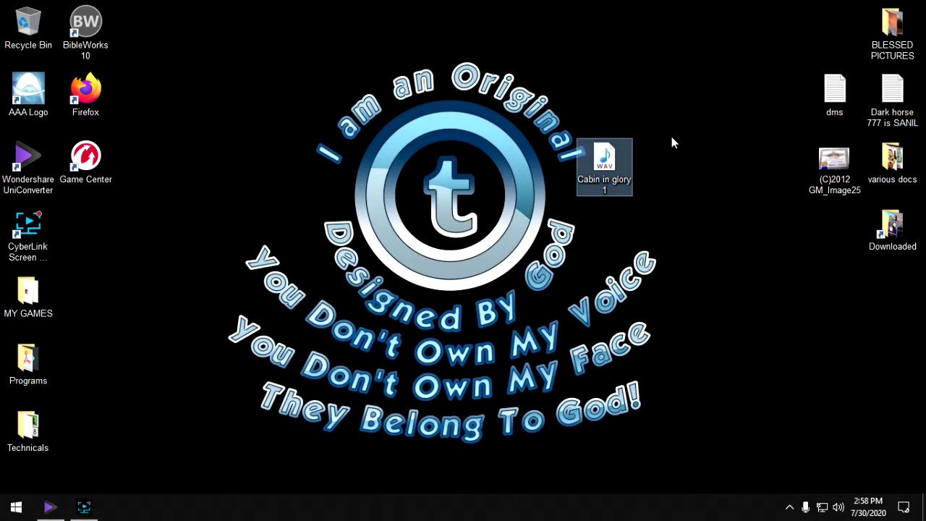
{"action": "right_click", "coordinate": [610, 164]}
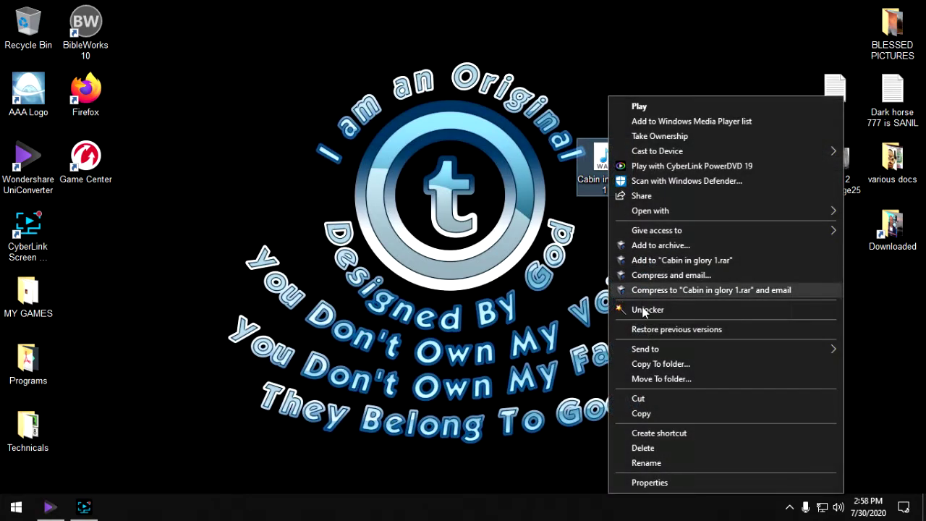
{"action": "left_click", "coordinate": [640, 399]}
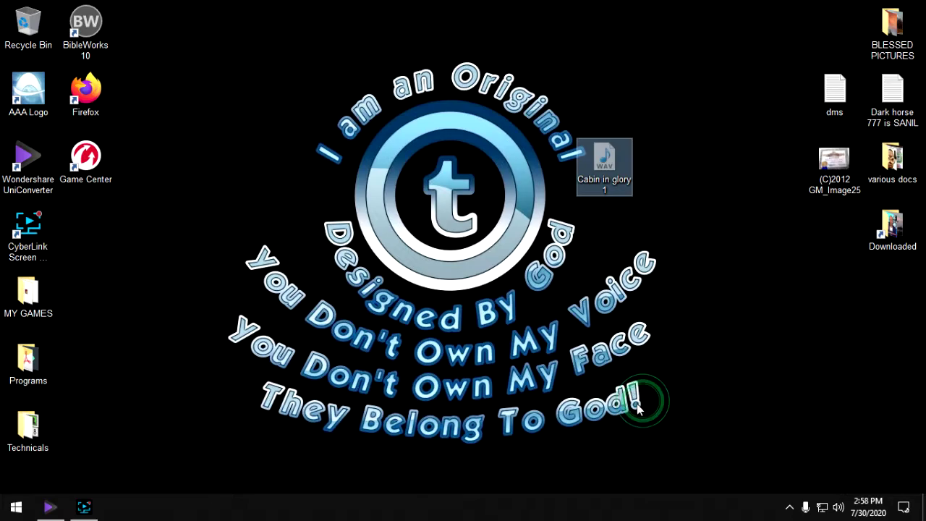
{"action": "left_click", "coordinate": [16, 506]}
{"action": "left_click", "coordinate": [16, 379]}
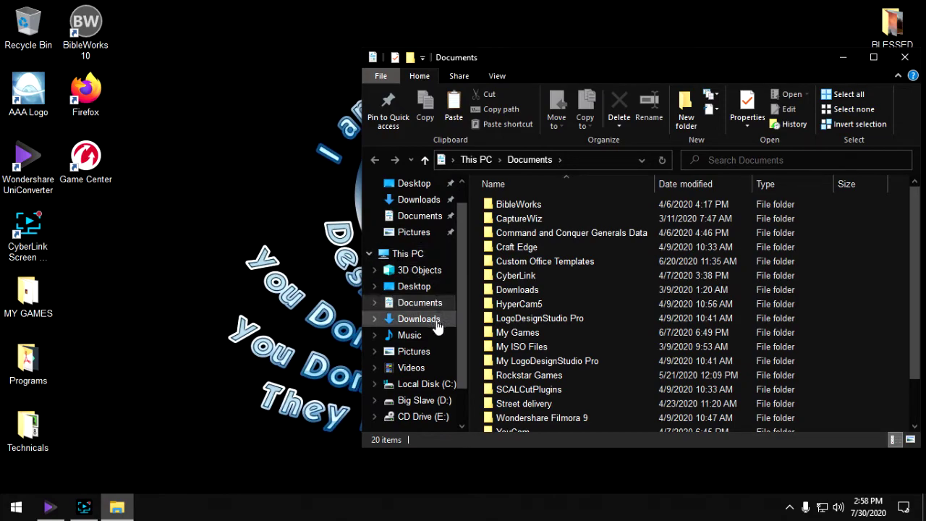
{"action": "left_click", "coordinate": [408, 335]}
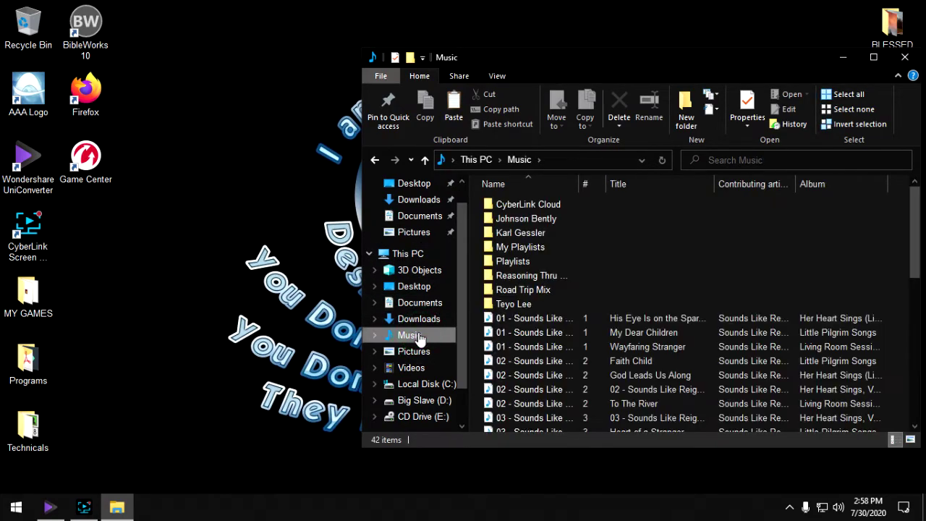
Delete the Downloads shortcut near the end of the Music folder's list.
{"action": "scroll", "coordinate": [680, 246], "scroll_direction": "down", "scroll_amount": 8}
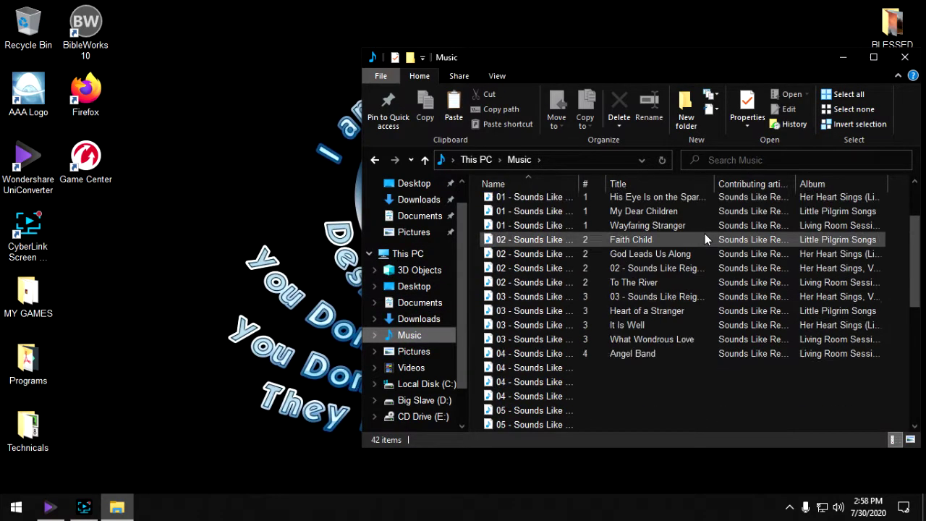
{"action": "scroll", "coordinate": [687, 234], "scroll_direction": "down", "scroll_amount": 1}
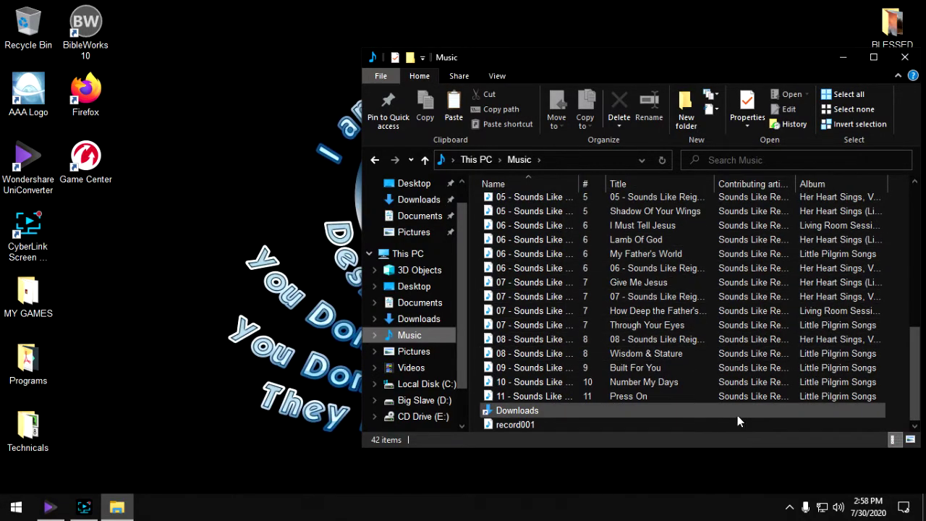
{"action": "right_click", "coordinate": [527, 413]}
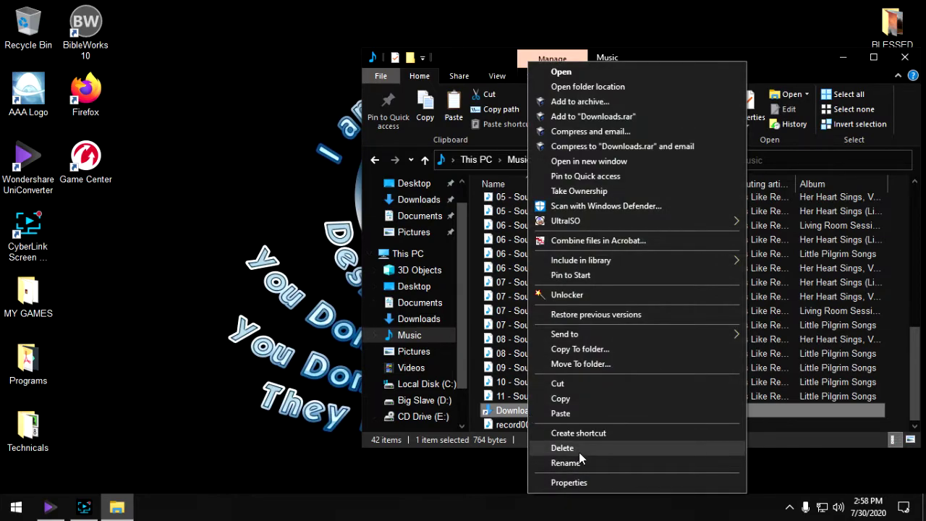
{"action": "left_click", "coordinate": [572, 449]}
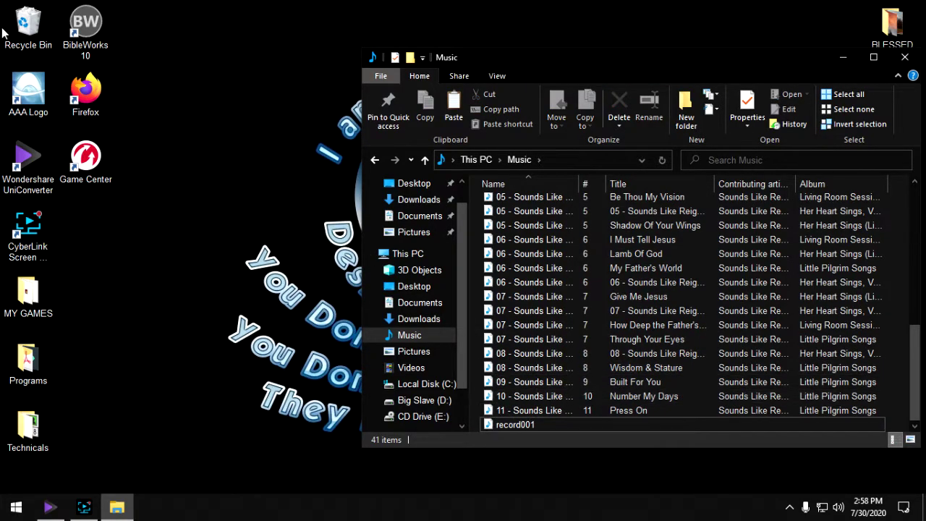
Restore the deleted Downloads shortcut from the Recycle Bin, and close the Recycle Bin window.
{"action": "double_click", "coordinate": [27, 26]}
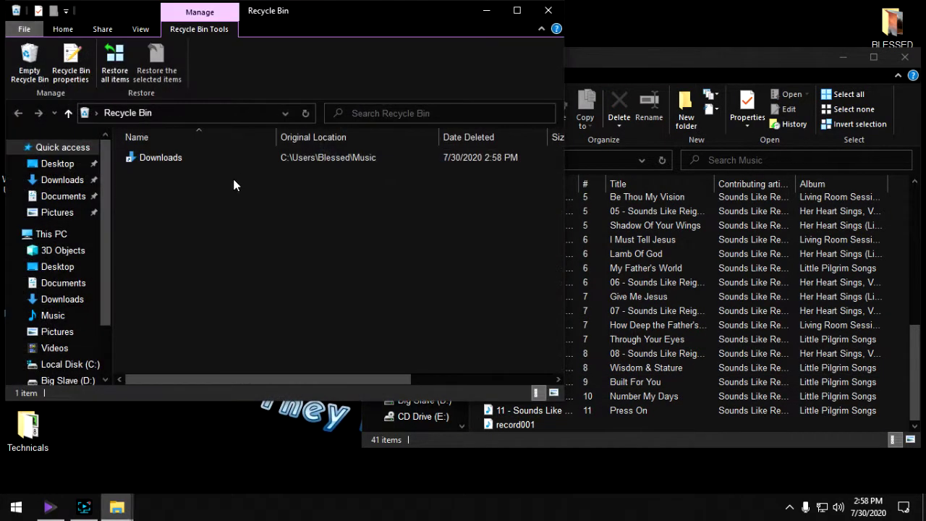
{"action": "double_click", "coordinate": [166, 158]}
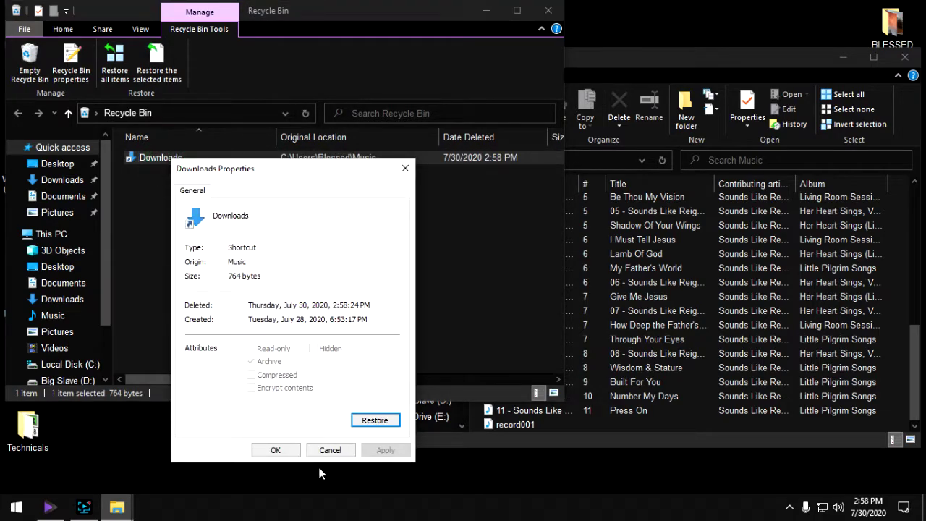
{"action": "left_click", "coordinate": [372, 420]}
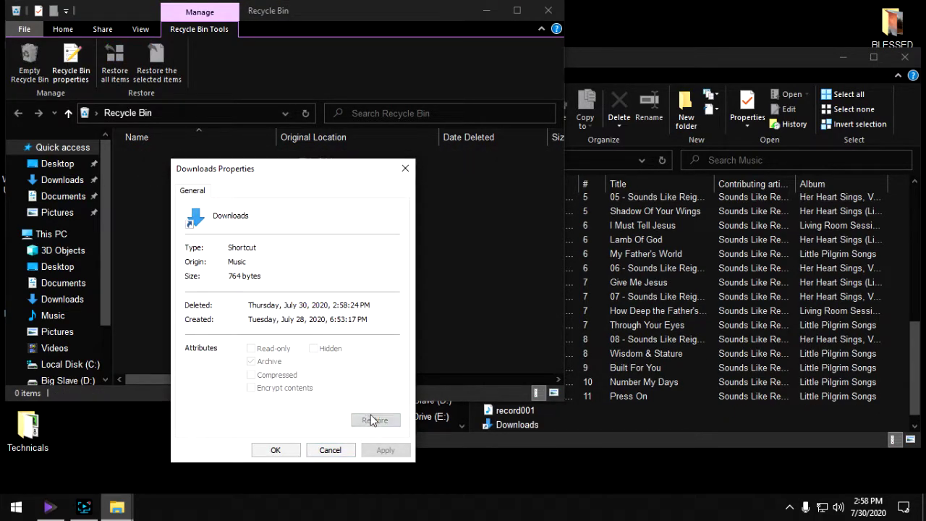
{"action": "left_click", "coordinate": [348, 449]}
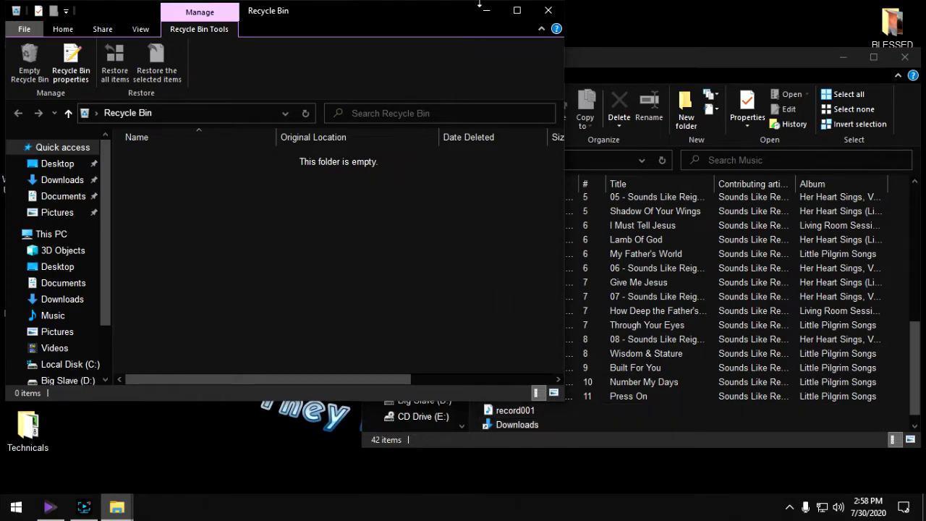
{"action": "left_click", "coordinate": [547, 10]}
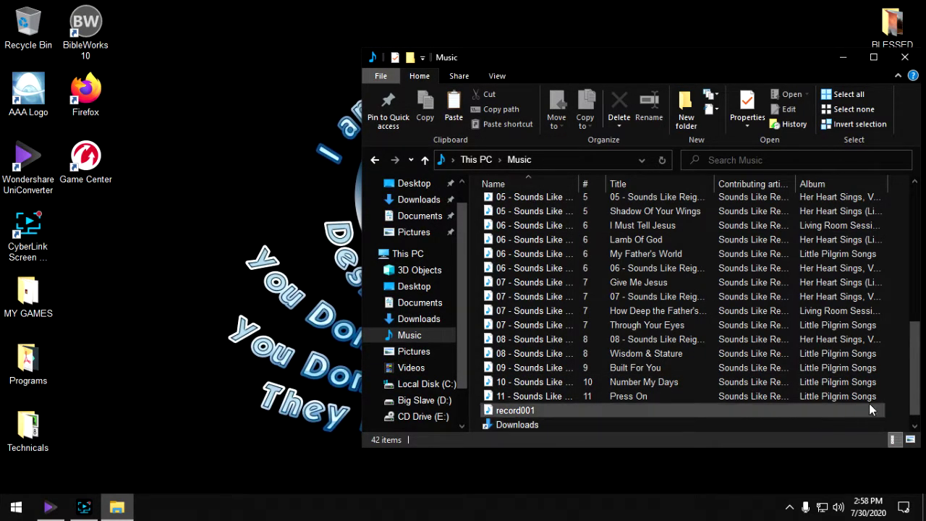
Paste the Cabin in glory 1 file into the Music folder and close the folder window.
{"action": "right_click", "coordinate": [892, 421]}
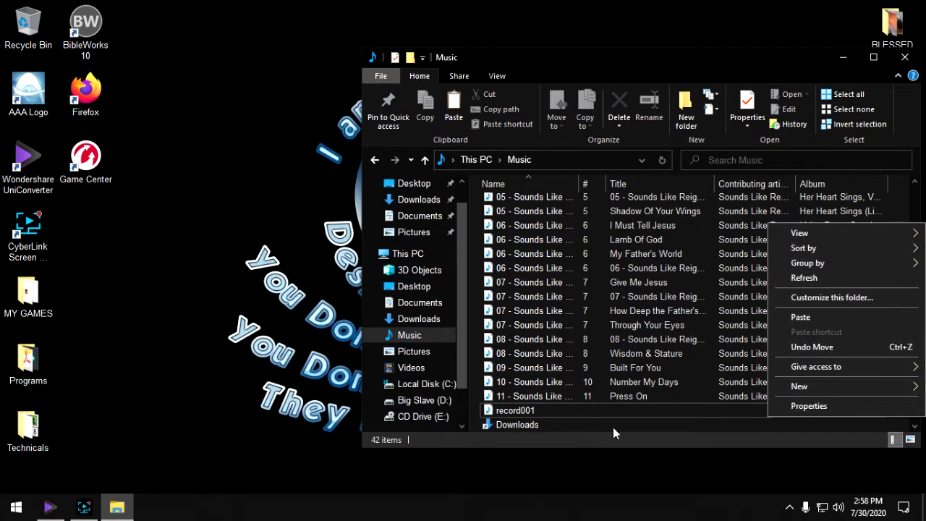
{"action": "left_click", "coordinate": [839, 314]}
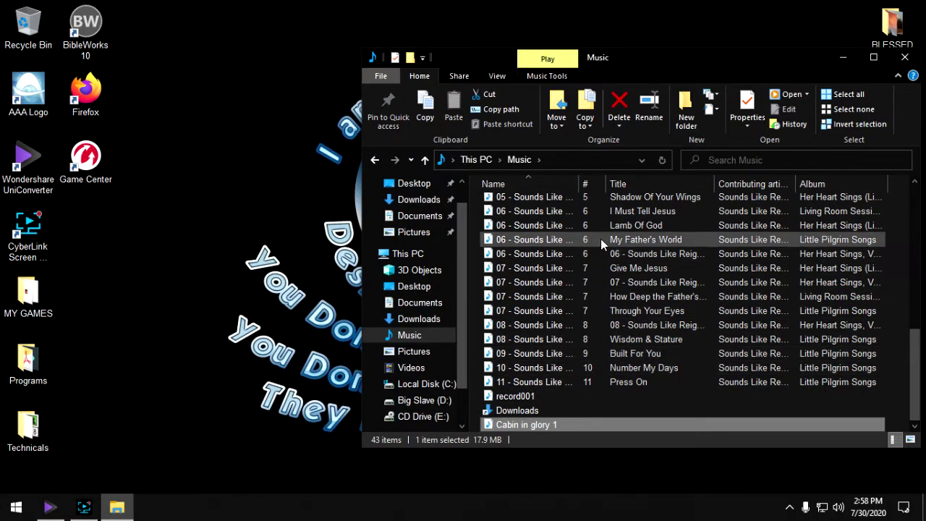
{"action": "left_click", "coordinate": [903, 56]}
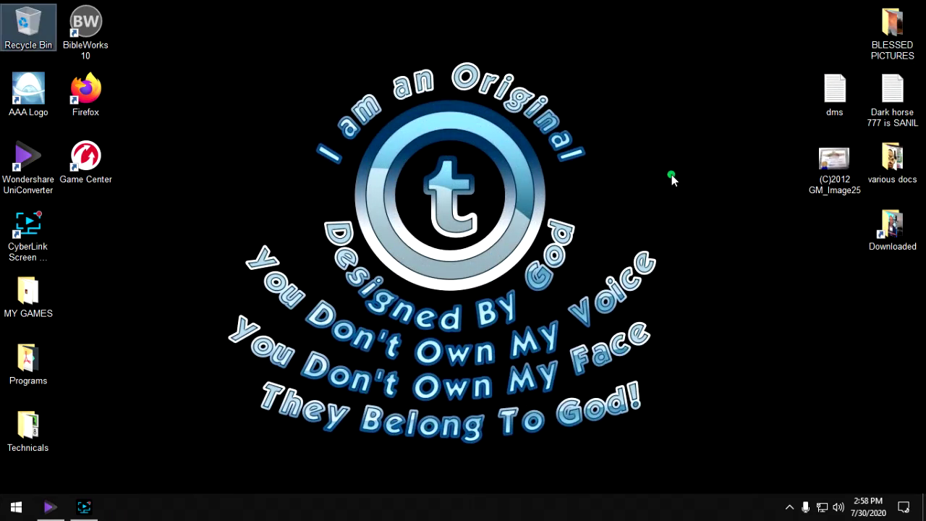
{"action": "left_click_drag", "start_coordinate": [840, 173], "coordinate": [802, 246]}
{"action": "left_click", "coordinate": [845, 271]}
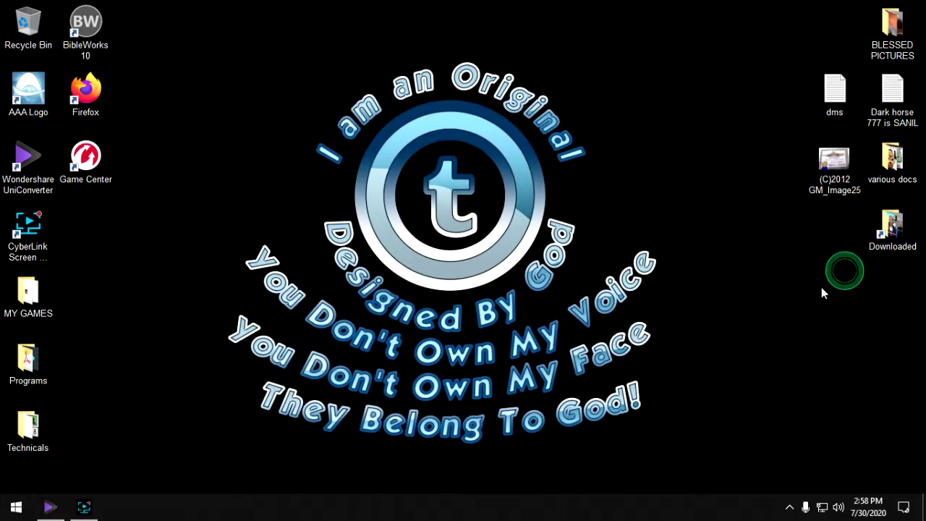
Copy the song "01 - Sounds Like Reign - His Eye Is on the Sparrow" from the Music folder to the desktop.
{"action": "left_click", "coordinate": [16, 506]}
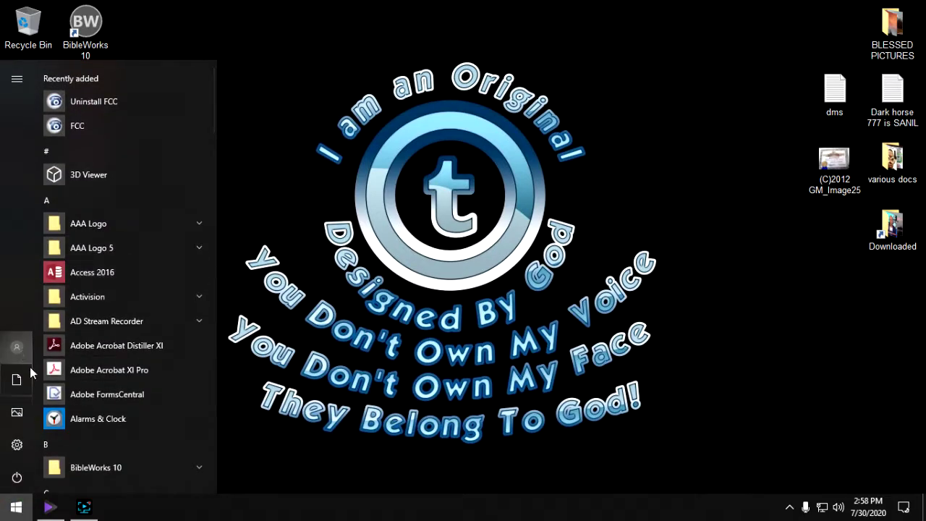
{"action": "left_click", "coordinate": [17, 379]}
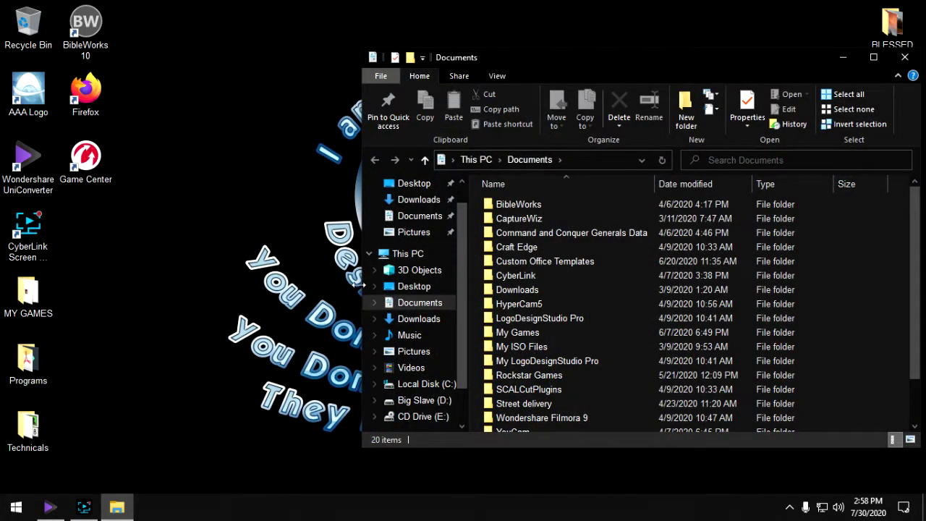
{"action": "left_click", "coordinate": [421, 340]}
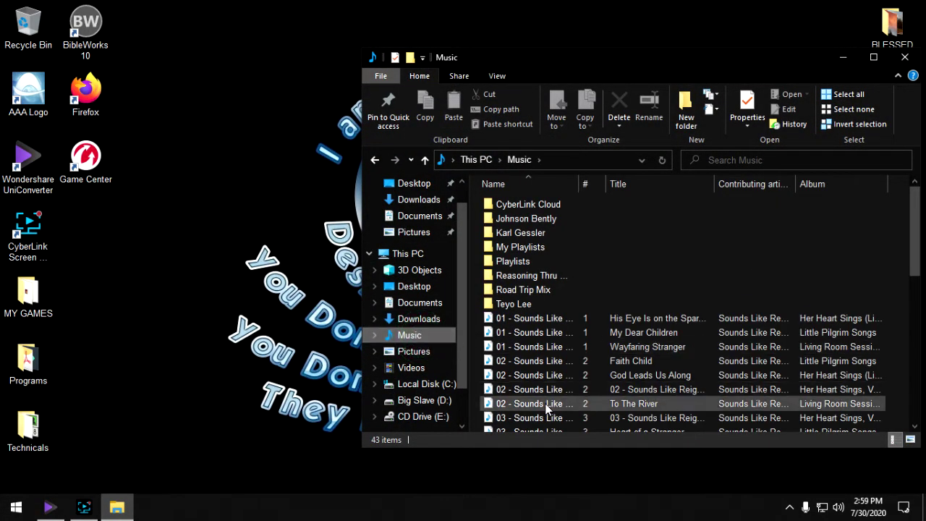
{"action": "right_click", "coordinate": [558, 326]}
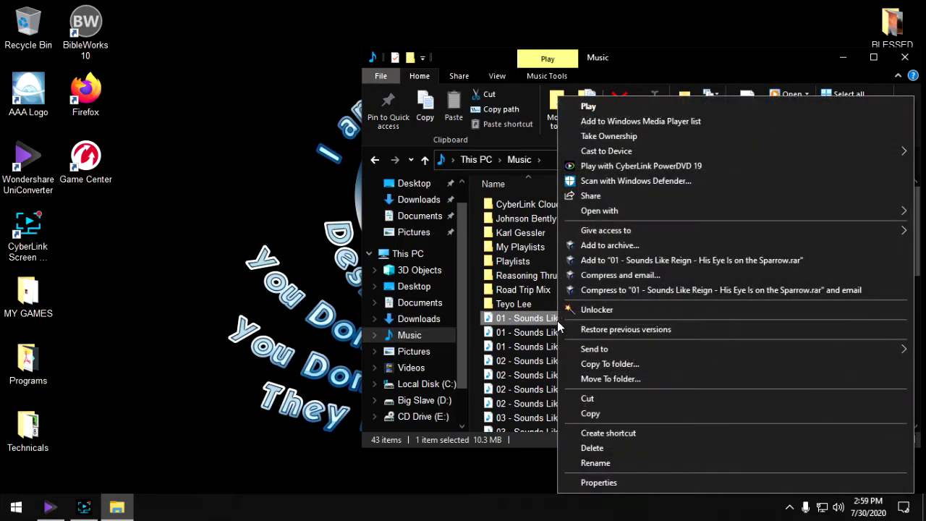
{"action": "left_click", "coordinate": [604, 407]}
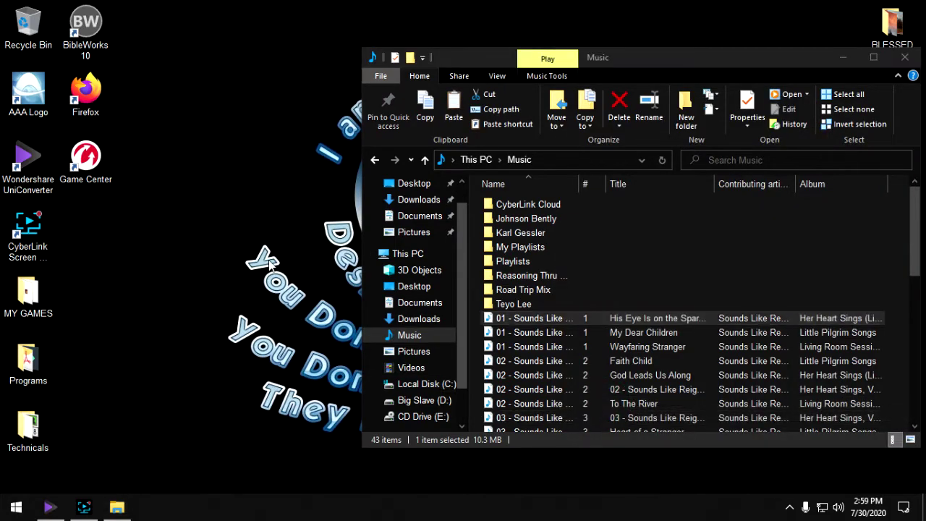
{"action": "right_click", "coordinate": [270, 265]}
{"action": "left_click", "coordinate": [305, 319]}
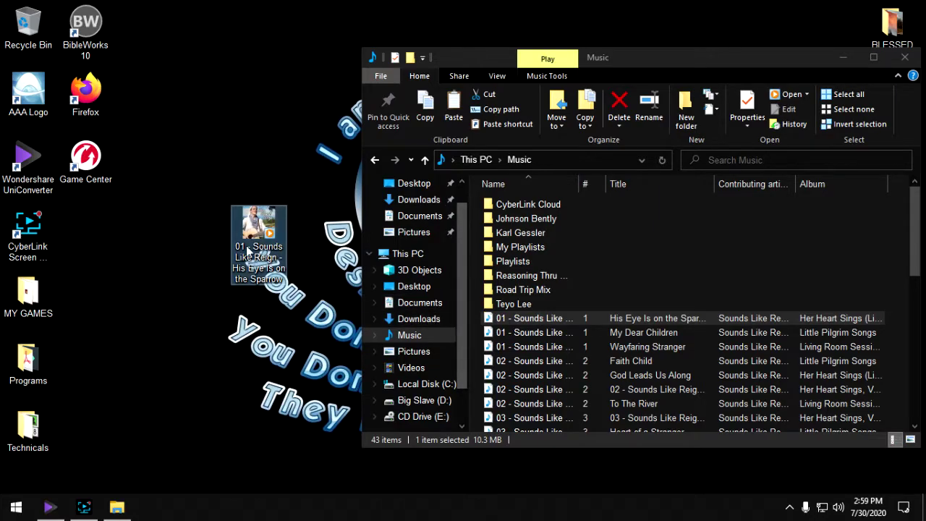
{"action": "right_click", "coordinate": [278, 239]}
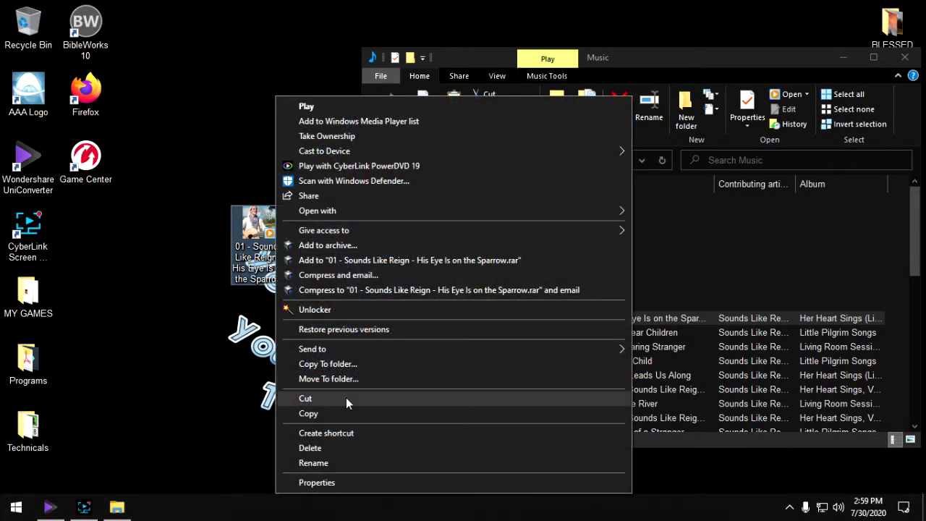
{"action": "left_click", "coordinate": [347, 397]}
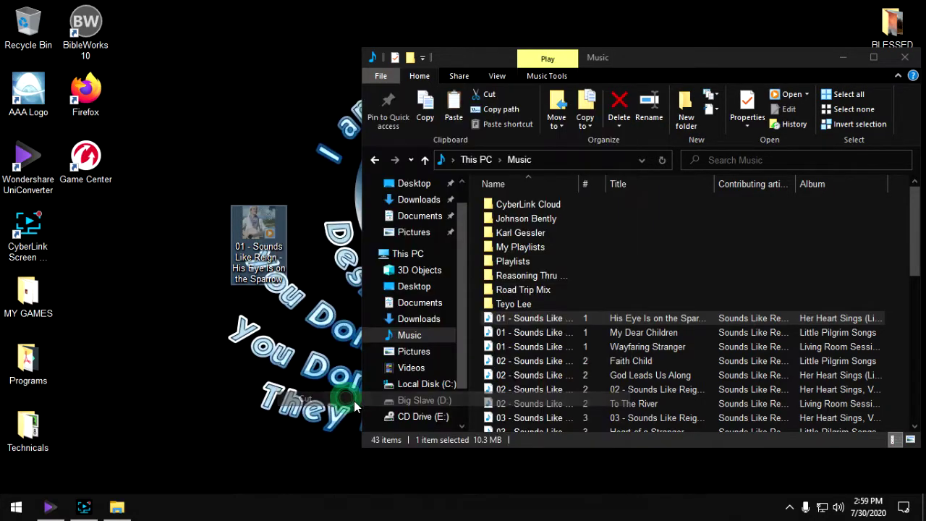
{"action": "left_click", "coordinate": [236, 115]}
{"action": "right_click", "coordinate": [240, 150]}
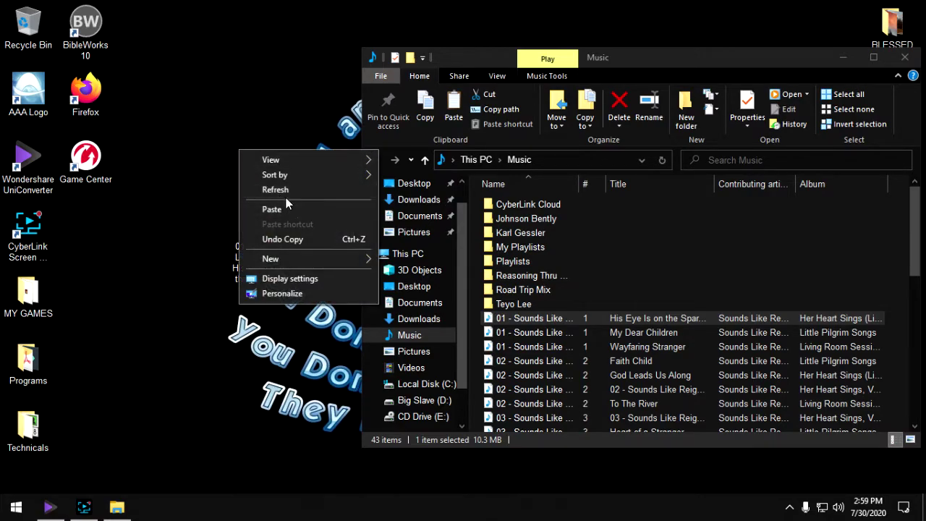
{"action": "left_click", "coordinate": [286, 208]}
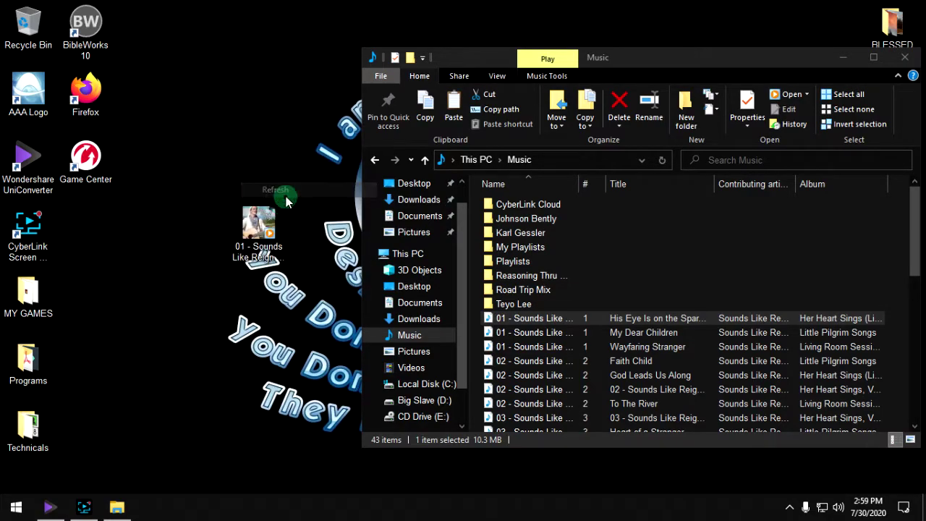
Move the "His Eye Is on the Sparrow" song from the desktop into the Music folder, replacing the file already there.
{"action": "right_click", "coordinate": [271, 235]}
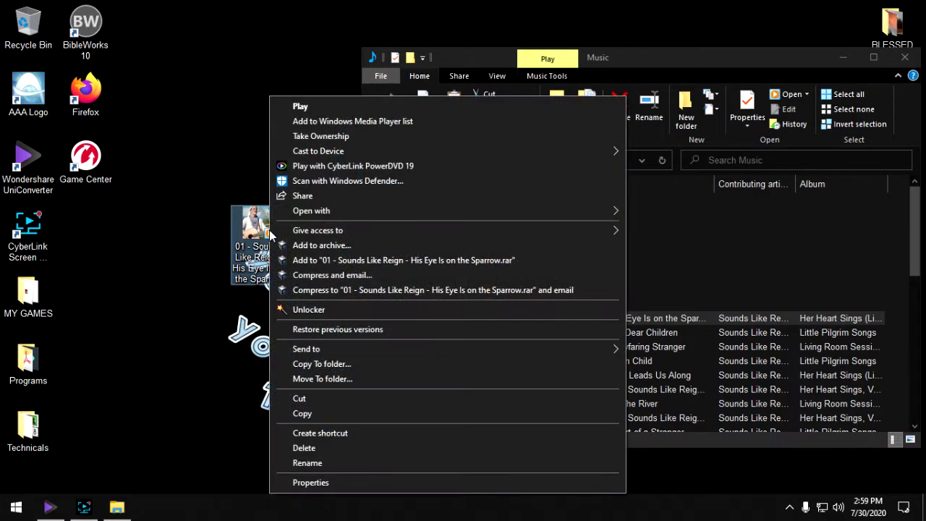
{"action": "left_click", "coordinate": [309, 398]}
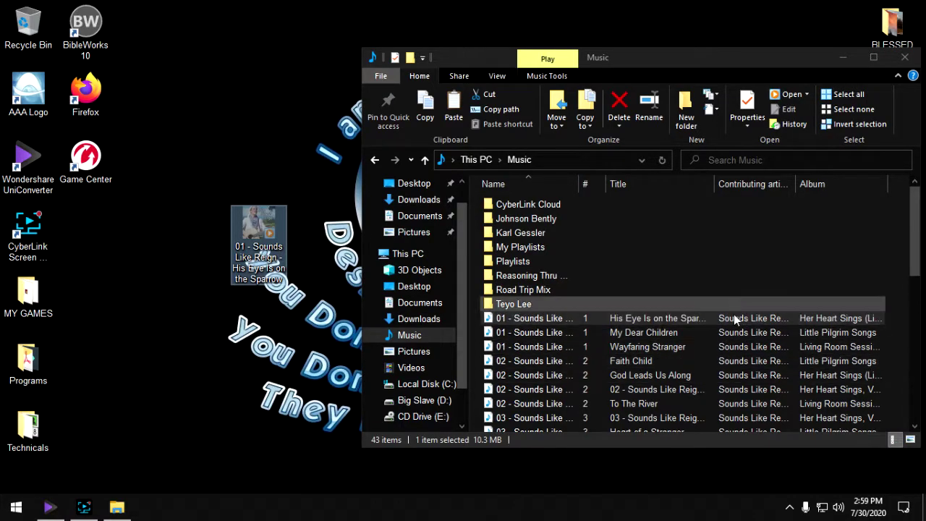
{"action": "right_click", "coordinate": [892, 324]}
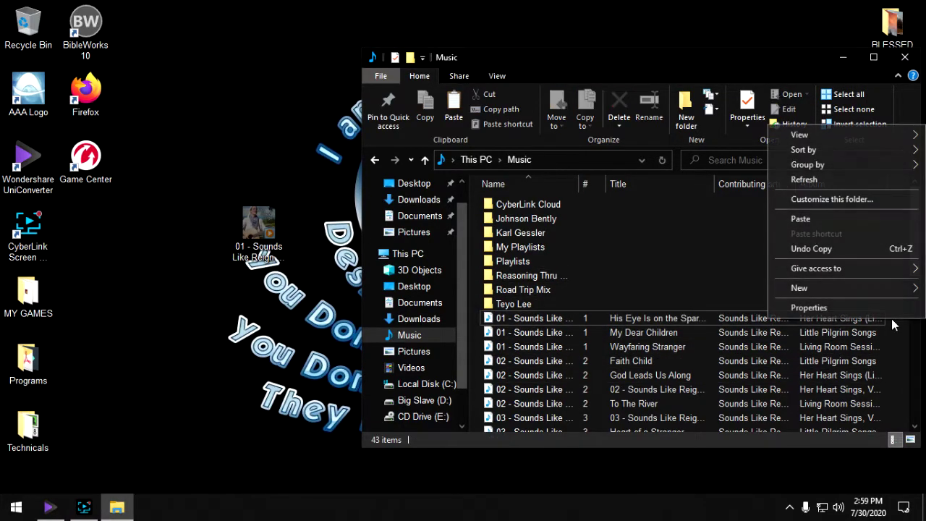
{"action": "left_click", "coordinate": [822, 221]}
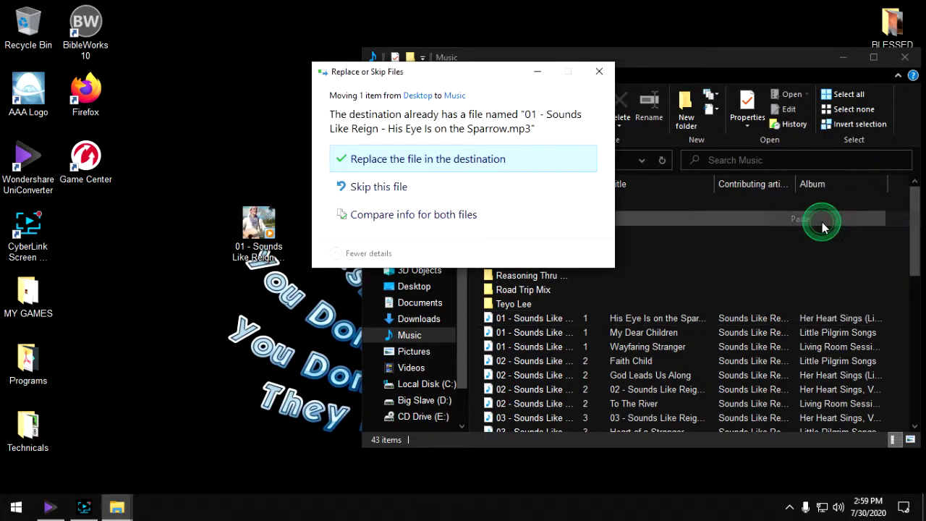
{"action": "left_click", "coordinate": [511, 158]}
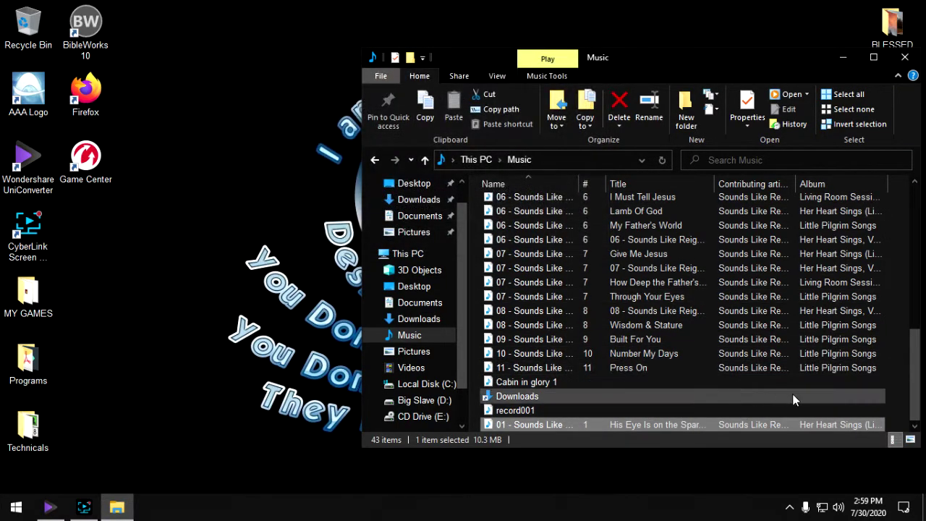
Refresh the Music folder so its file list is sorted again.
{"action": "scroll", "coordinate": [739, 365], "scroll_direction": "up", "scroll_amount": 4}
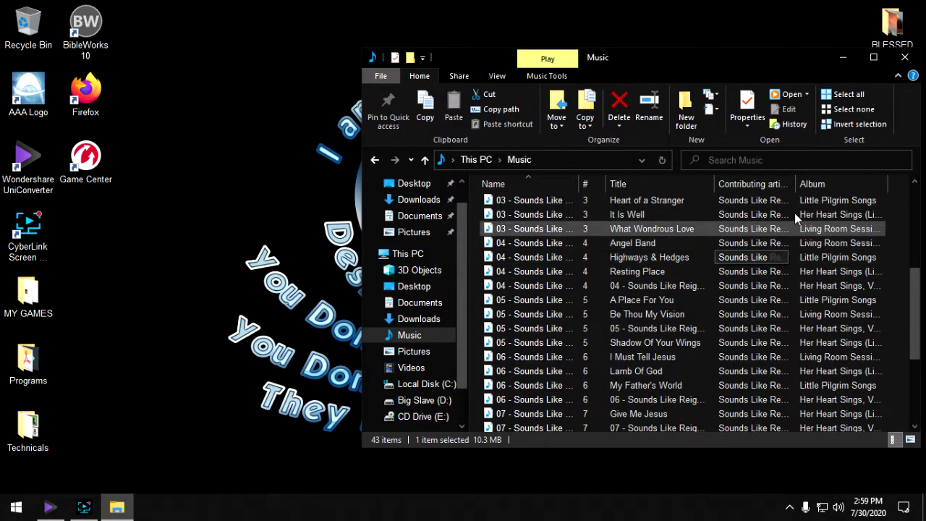
{"action": "scroll", "coordinate": [861, 183], "scroll_direction": "up", "scroll_amount": 4}
{"action": "right_click", "coordinate": [852, 235]}
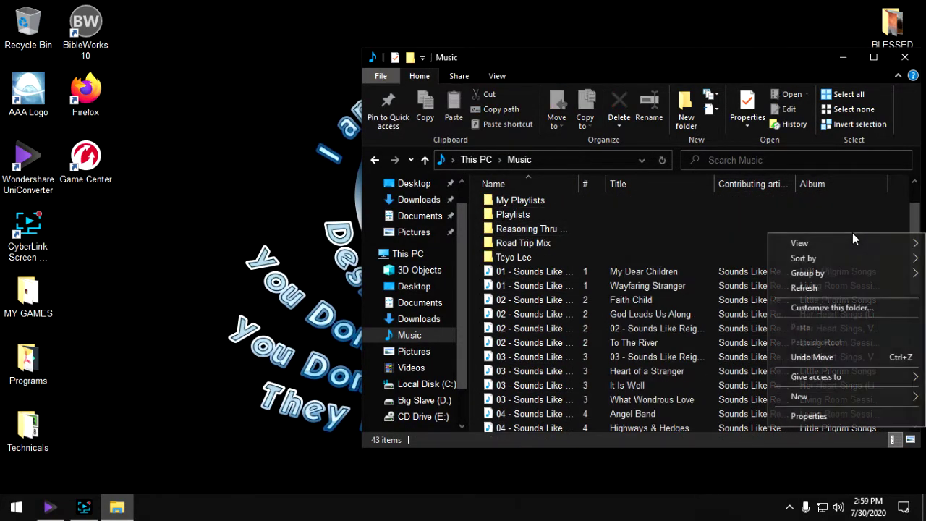
{"action": "left_click", "coordinate": [827, 288]}
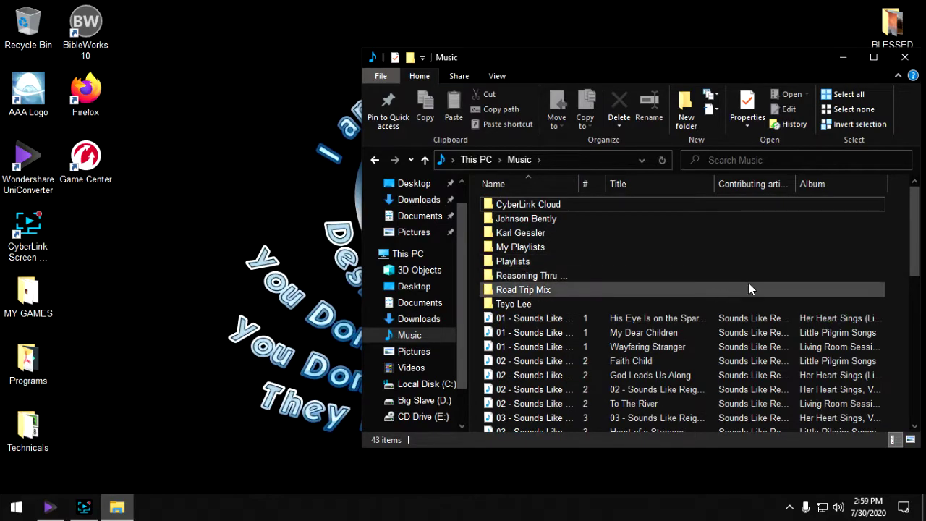
{"action": "scroll", "coordinate": [593, 327], "scroll_direction": "down", "scroll_amount": 2}
{"action": "scroll", "coordinate": [564, 322], "scroll_direction": "up", "scroll_amount": 2}
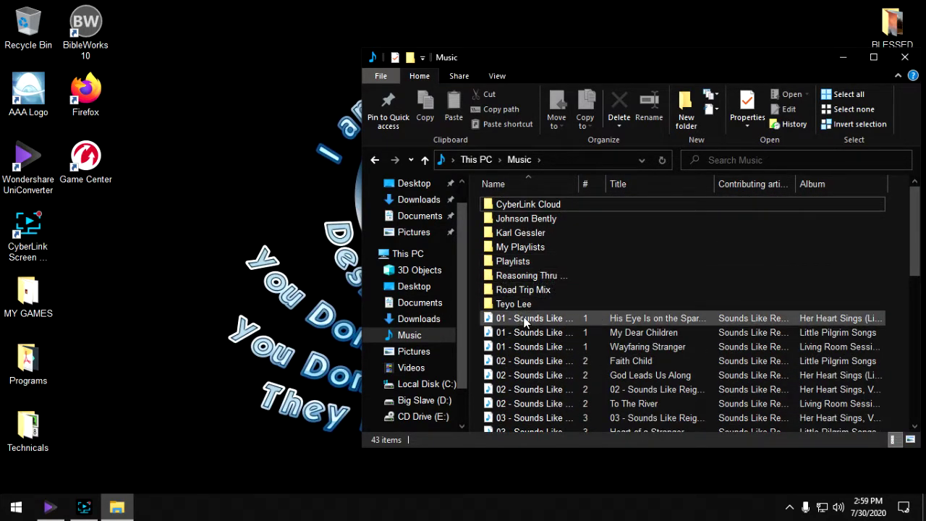
Delete the record001 file from the end of the Music folder's list.
{"action": "scroll", "coordinate": [559, 340], "scroll_direction": "down", "scroll_amount": 5}
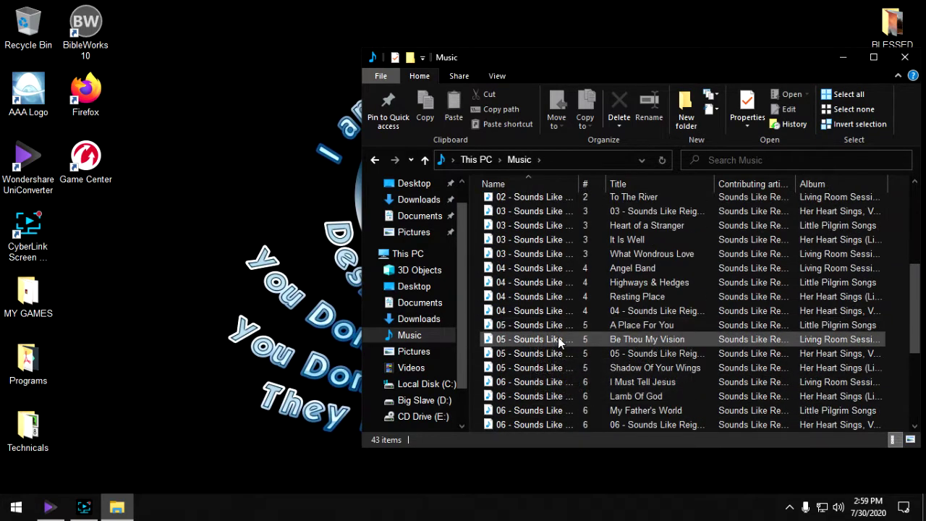
{"action": "scroll", "coordinate": [559, 344], "scroll_direction": "down", "scroll_amount": 4}
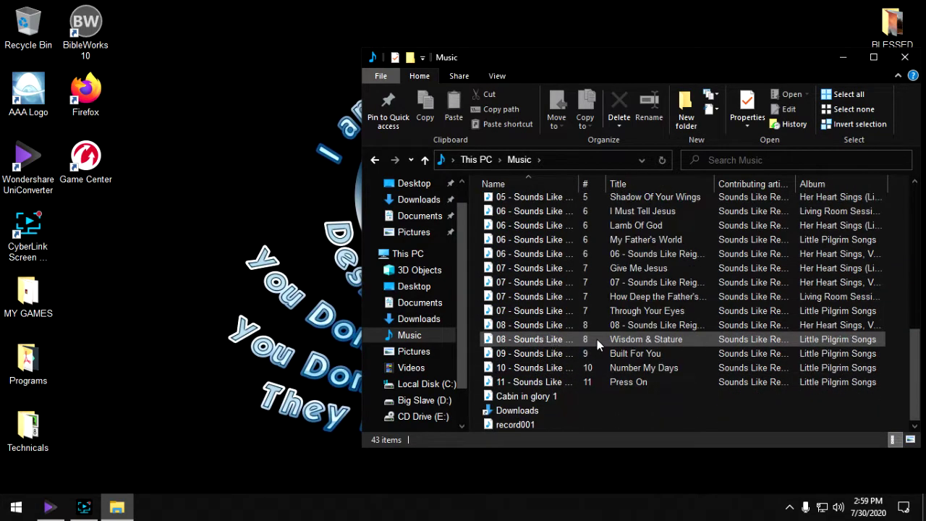
{"action": "left_click", "coordinate": [528, 424]}
{"action": "right_click", "coordinate": [528, 424]}
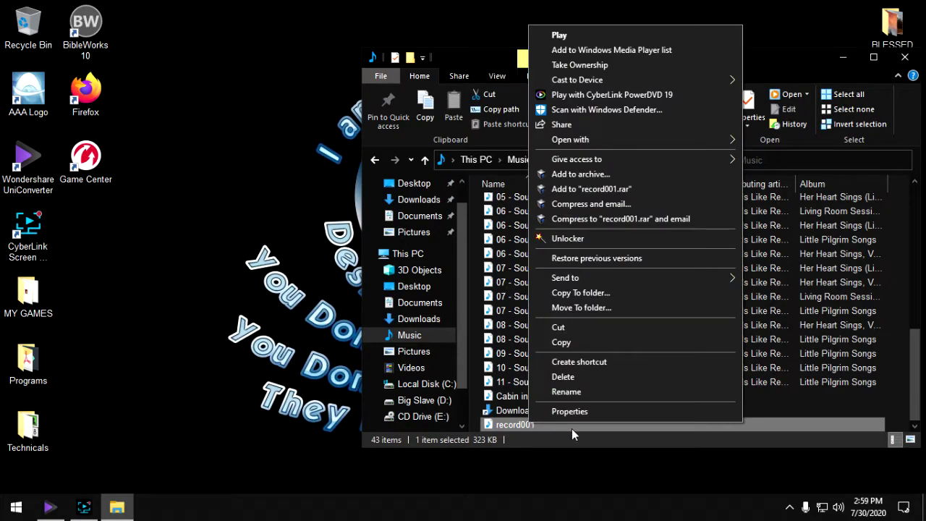
{"action": "left_click", "coordinate": [565, 380]}
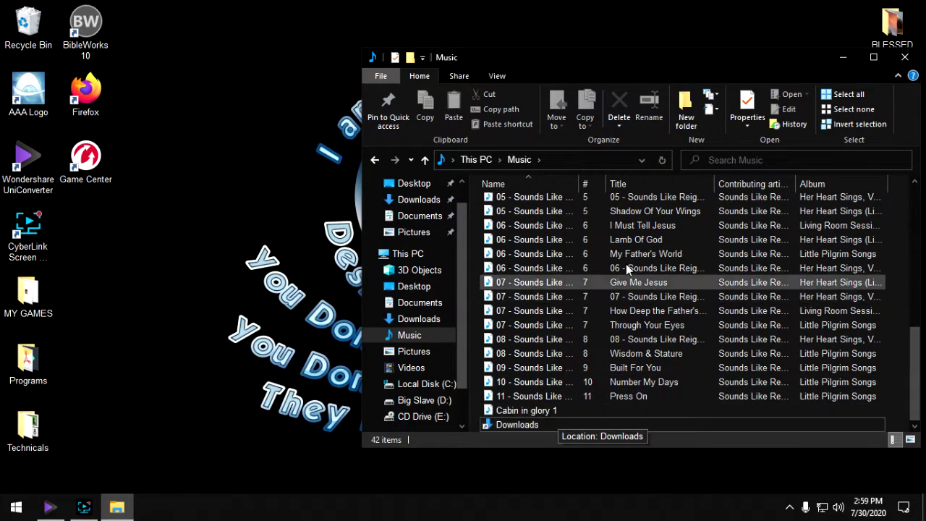
Compare the target of the Downloads shortcut in the Music folder with the Downloads folder, and delete the shortcut.
{"action": "double_click", "coordinate": [517, 425]}
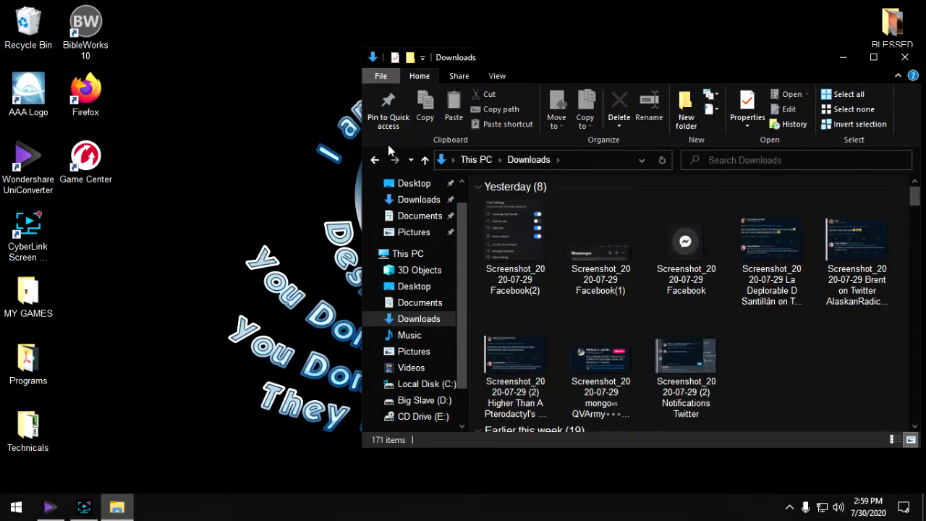
{"action": "left_click", "coordinate": [375, 160]}
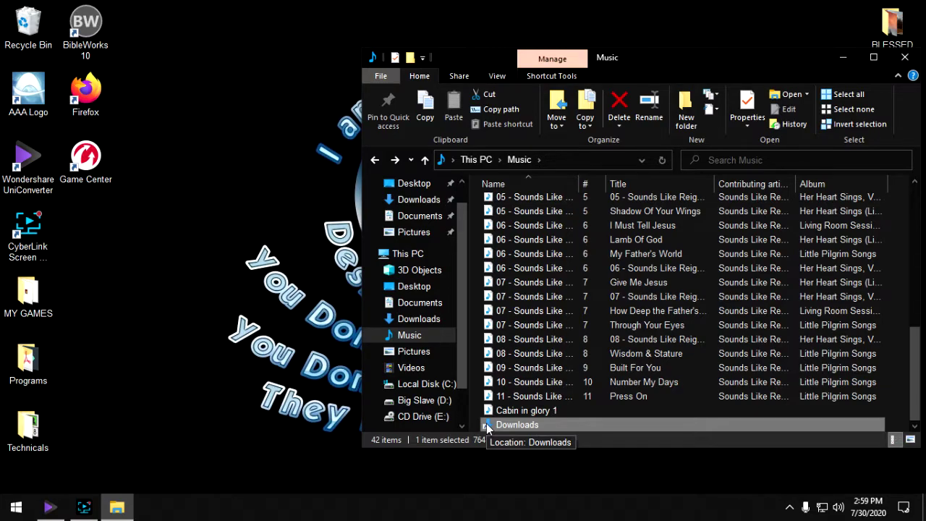
{"action": "left_click", "coordinate": [419, 322]}
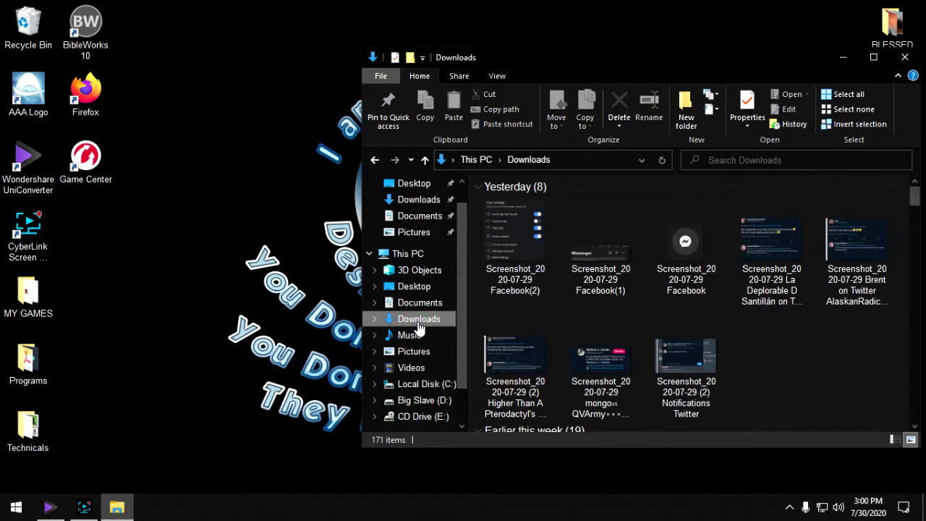
{"action": "left_click", "coordinate": [375, 160]}
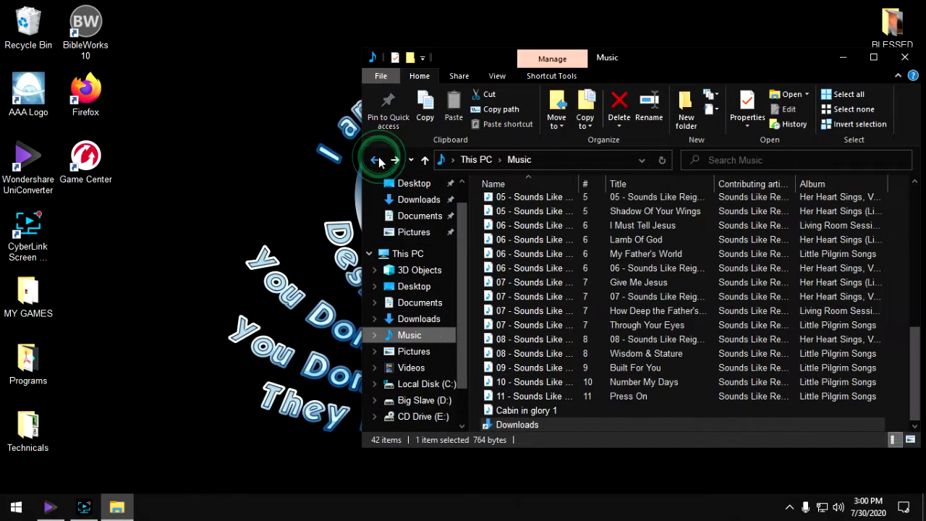
{"action": "right_click", "coordinate": [558, 424]}
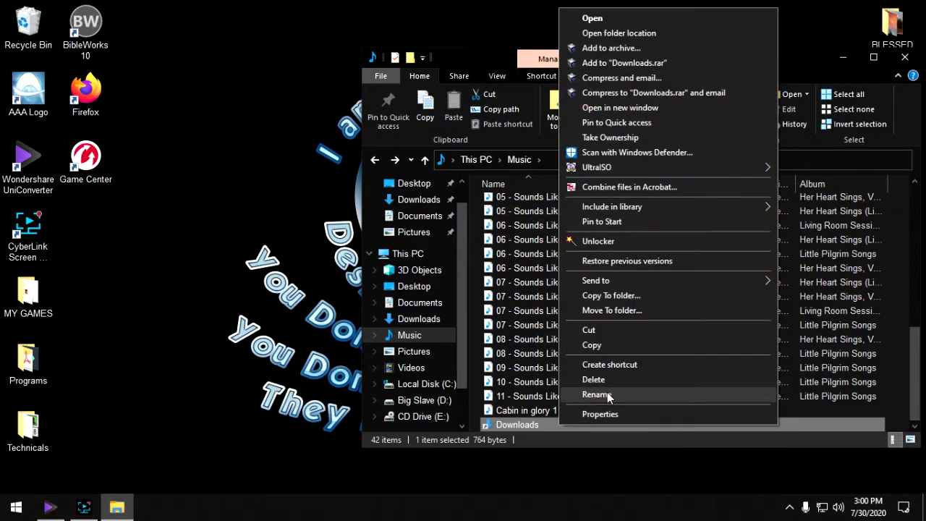
{"action": "left_click", "coordinate": [597, 379]}
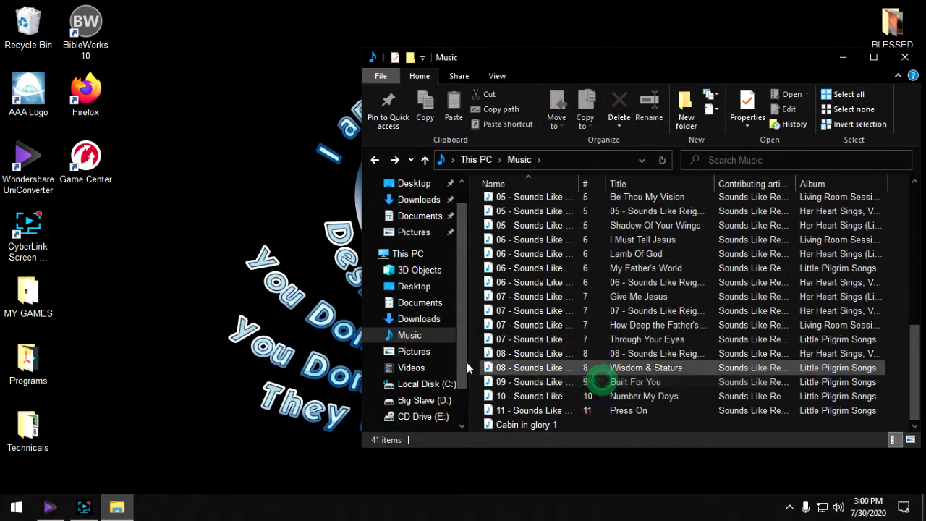
Empty the Recycle Bin, permanently deleting its contents.
{"action": "right_click", "coordinate": [41, 29]}
{"action": "left_click", "coordinate": [95, 58]}
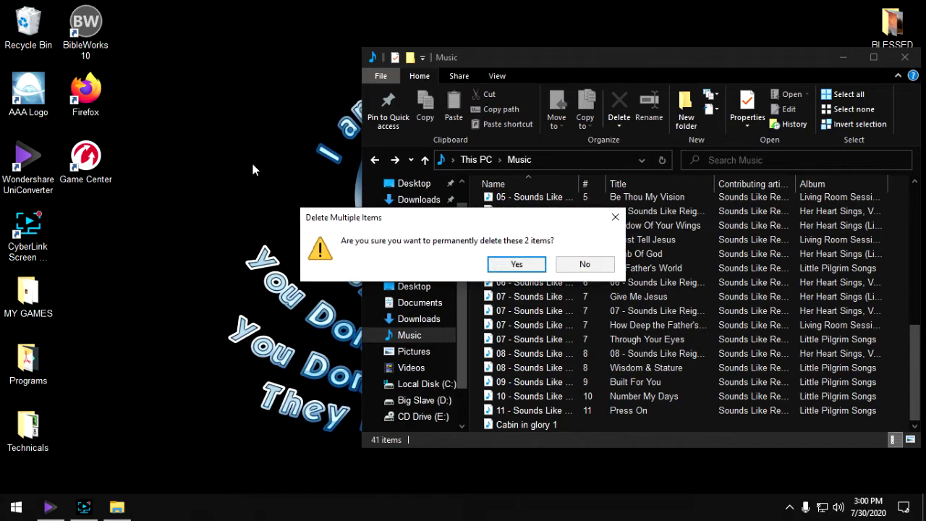
{"action": "left_click", "coordinate": [516, 264]}
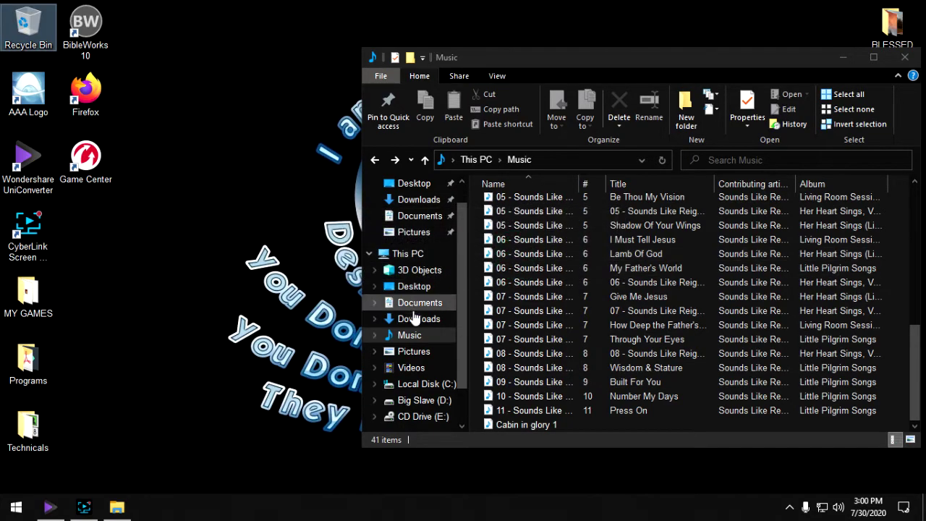
View the Downloads folder, return to the Music folder's file list, and close the folder window.
{"action": "left_click", "coordinate": [416, 319]}
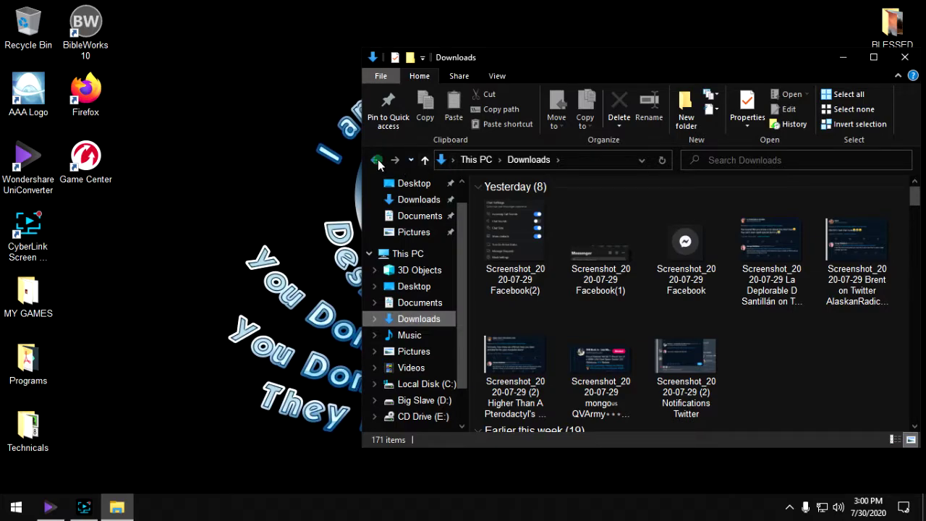
{"action": "left_click", "coordinate": [376, 160]}
{"action": "scroll", "coordinate": [590, 208], "scroll_direction": "down", "scroll_amount": 7}
{"action": "scroll", "coordinate": [582, 143], "scroll_direction": "down", "scroll_amount": 1}
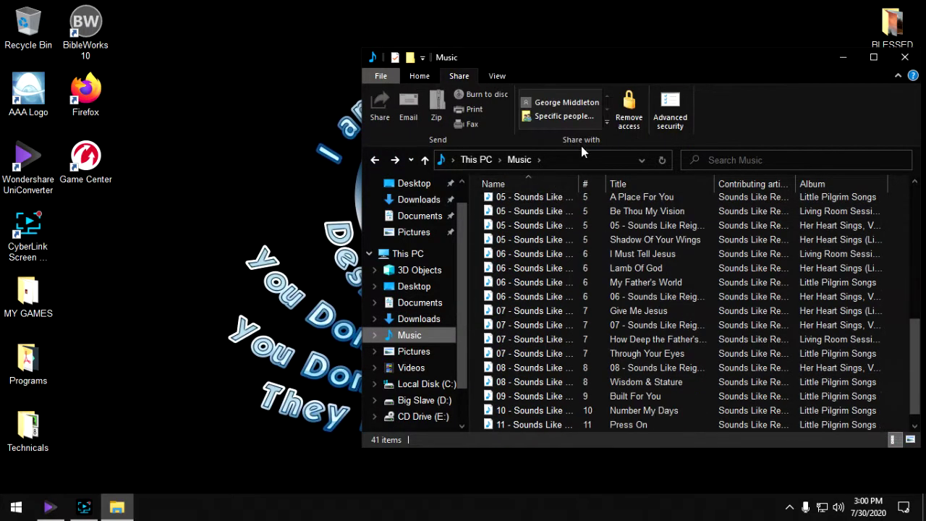
{"action": "left_click", "coordinate": [905, 57]}
Refresh the desktop several times.
{"action": "right_click", "coordinate": [748, 219]}
{"action": "left_click", "coordinate": [772, 257]}
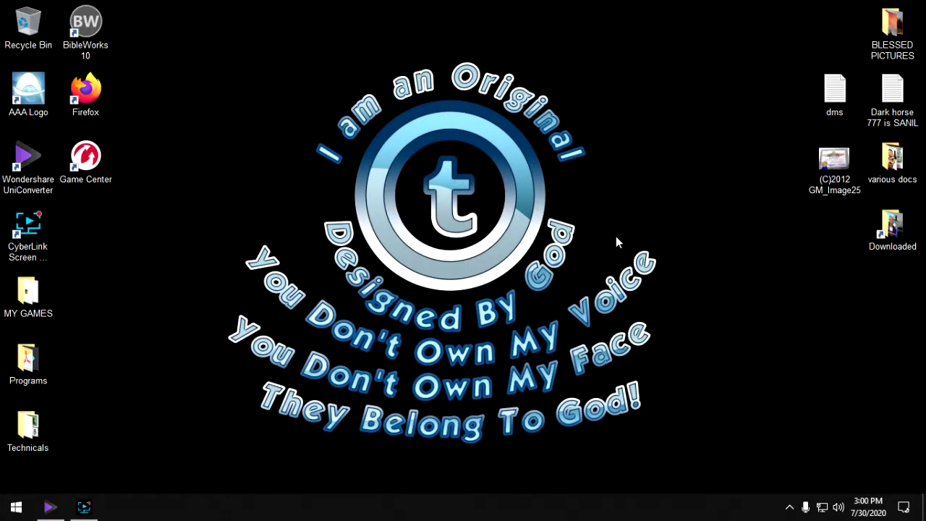
{"action": "right_click", "coordinate": [615, 237]}
{"action": "left_click", "coordinate": [694, 283]}
{"action": "right_click", "coordinate": [774, 207]}
{"action": "left_click", "coordinate": [849, 249]}
{"action": "right_click", "coordinate": [311, 98]}
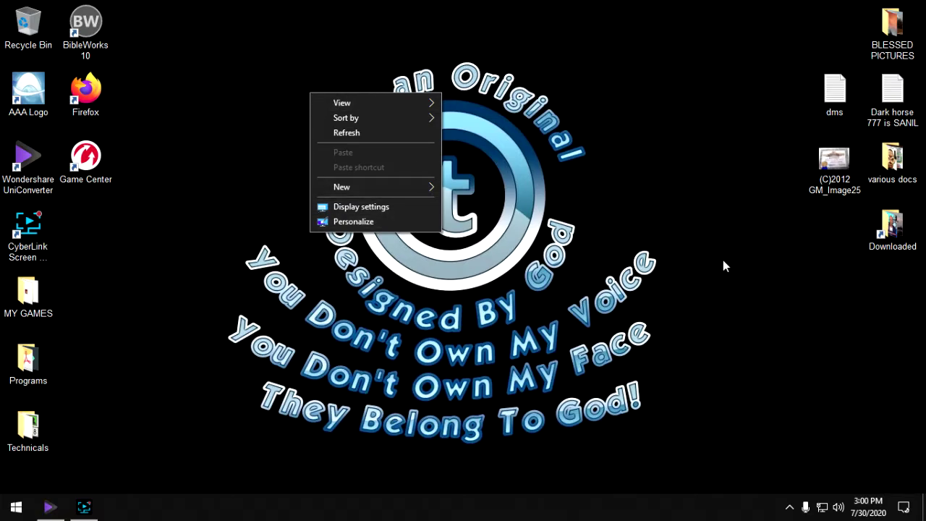
{"action": "left_click", "coordinate": [357, 135]}
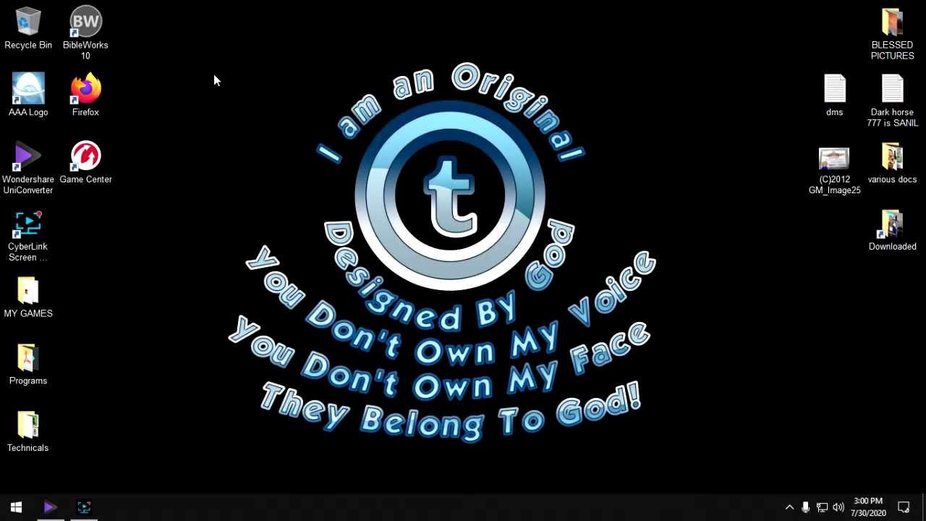
Move all the program shortcuts from the Programs folder onto the desktop, and close the folder window.
{"action": "double_click", "coordinate": [33, 365]}
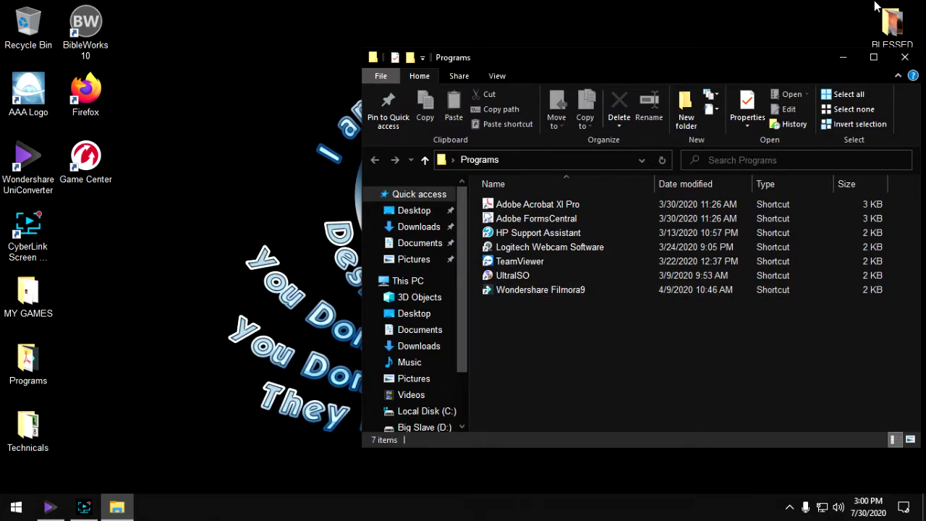
{"action": "left_click", "coordinate": [904, 57]}
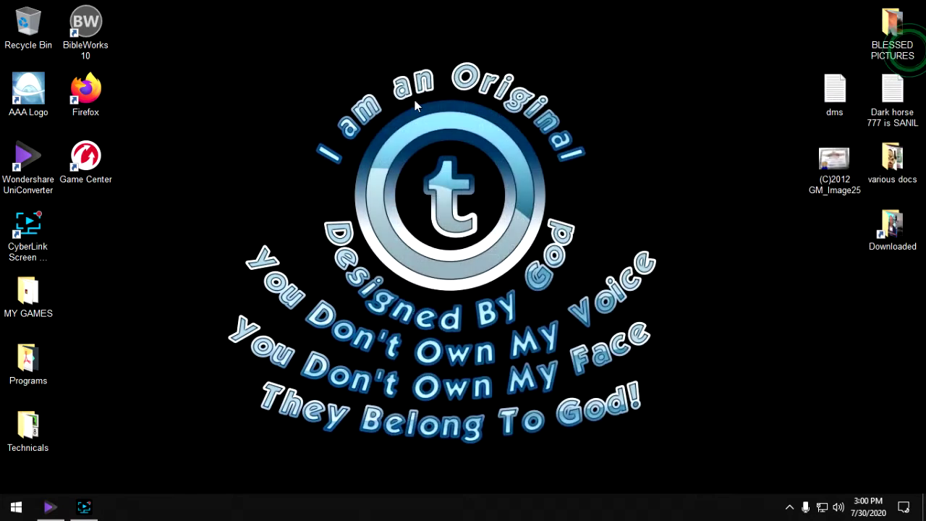
{"action": "left_click", "coordinate": [288, 95]}
{"action": "left_click", "coordinate": [17, 363]}
{"action": "double_click", "coordinate": [18, 363]}
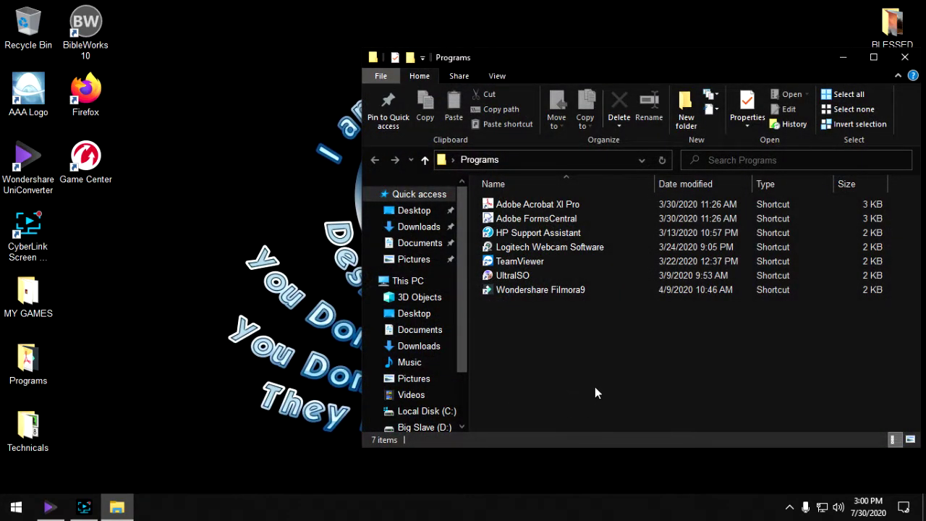
{"action": "left_click_drag", "start_coordinate": [575, 342], "coordinate": [470, 182]}
{"action": "right_click", "coordinate": [507, 259]}
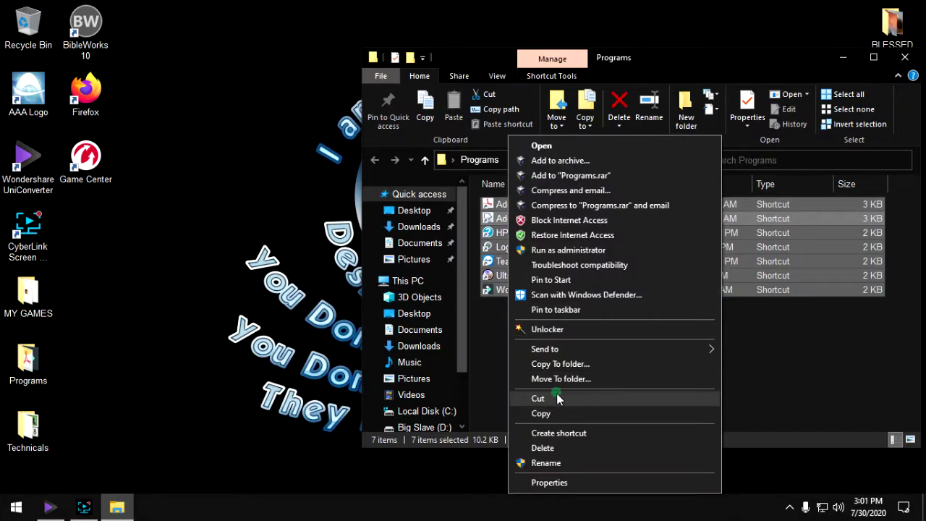
{"action": "left_click", "coordinate": [556, 398]}
{"action": "right_click", "coordinate": [274, 109]}
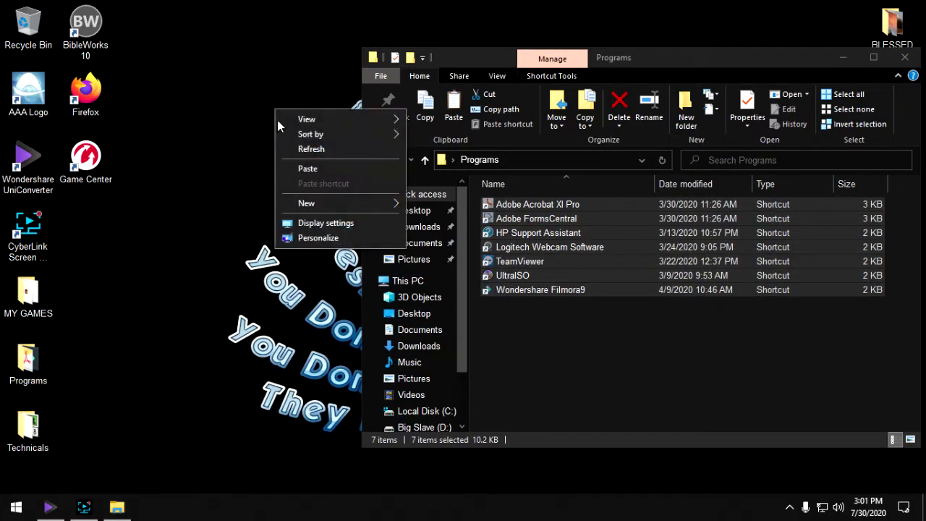
{"action": "left_click", "coordinate": [313, 169]}
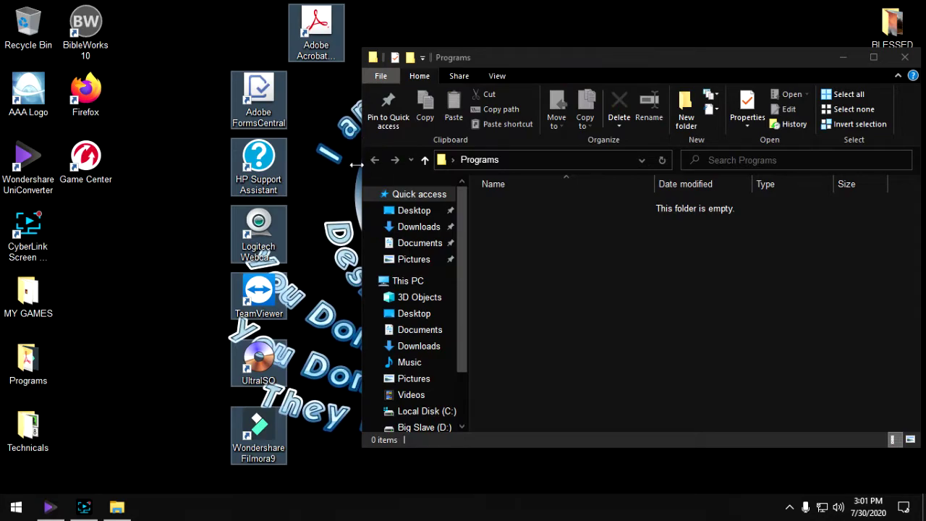
{"action": "left_click", "coordinate": [904, 57]}
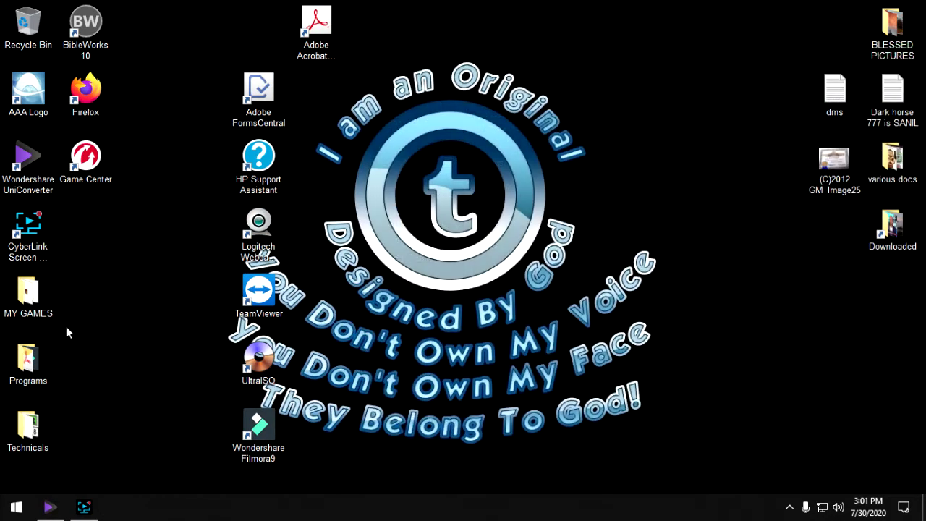
Delete the emptied Programs folder from the desktop.
{"action": "left_click", "coordinate": [29, 377]}
{"action": "right_click", "coordinate": [27, 378]}
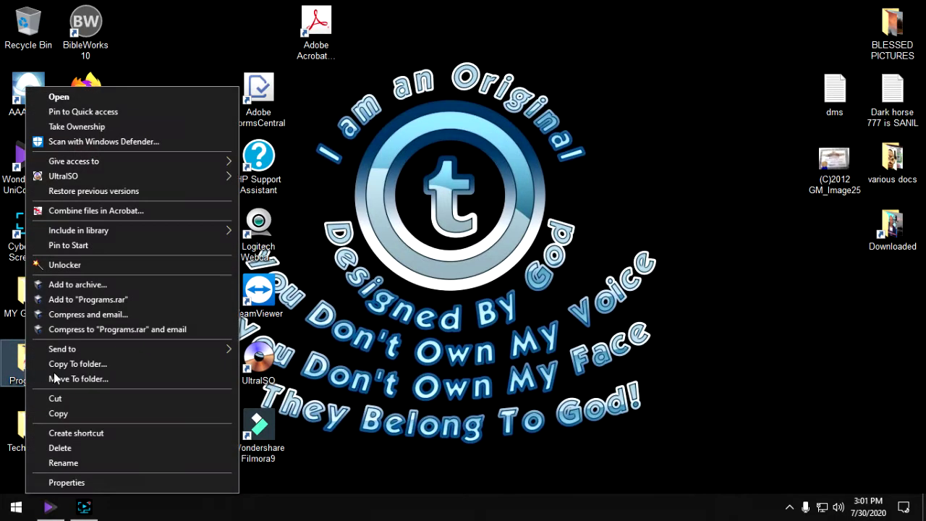
{"action": "left_click", "coordinate": [62, 447]}
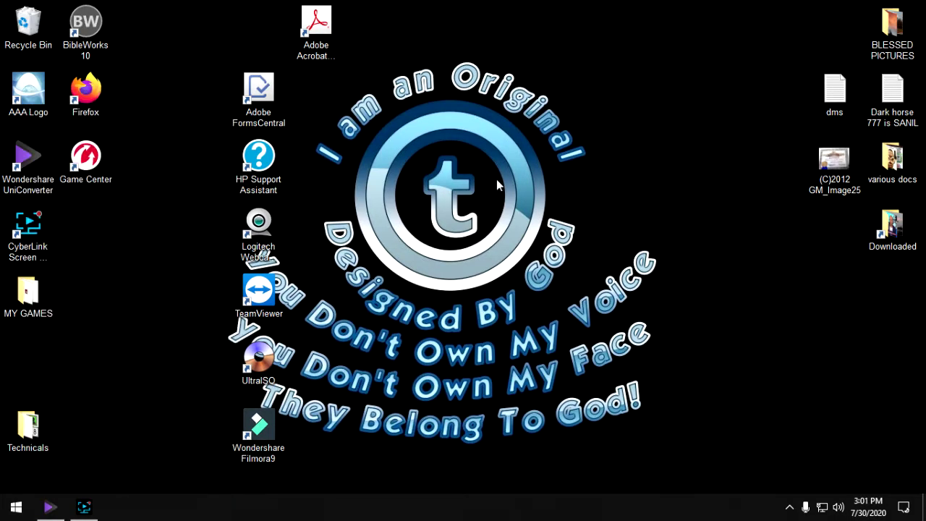
Refresh the desktop repeatedly with the program shortcuts laid out on it.
{"action": "right_click", "coordinate": [496, 182]}
{"action": "right_click", "coordinate": [593, 85]}
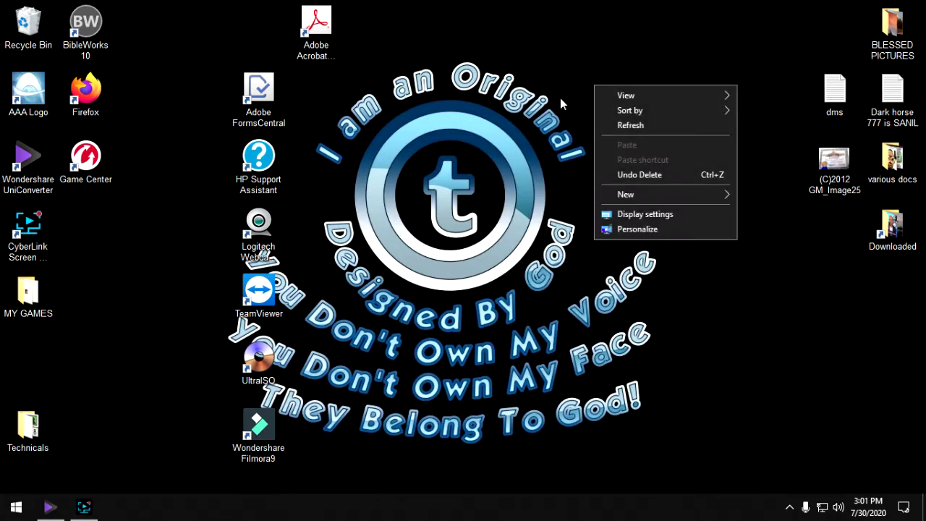
{"action": "left_click", "coordinate": [623, 124]}
{"action": "right_click", "coordinate": [582, 118]}
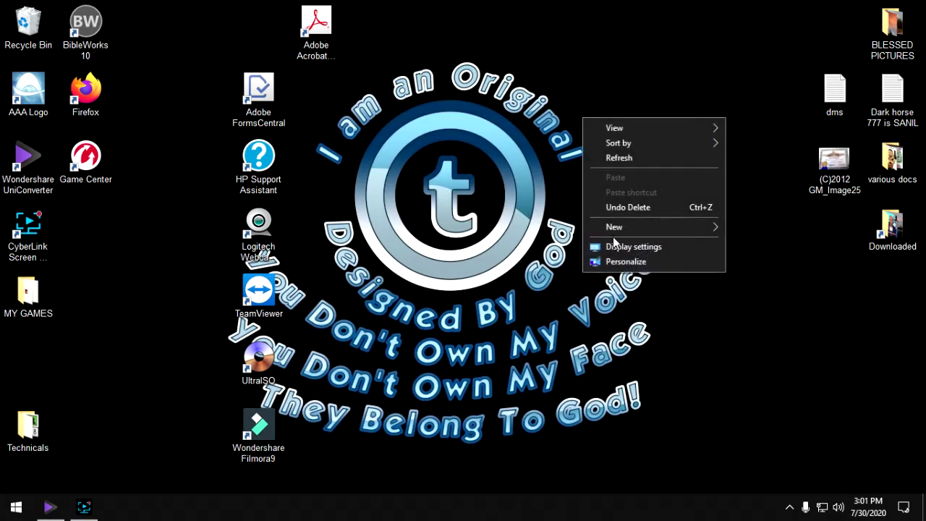
{"action": "left_click", "coordinate": [620, 164]}
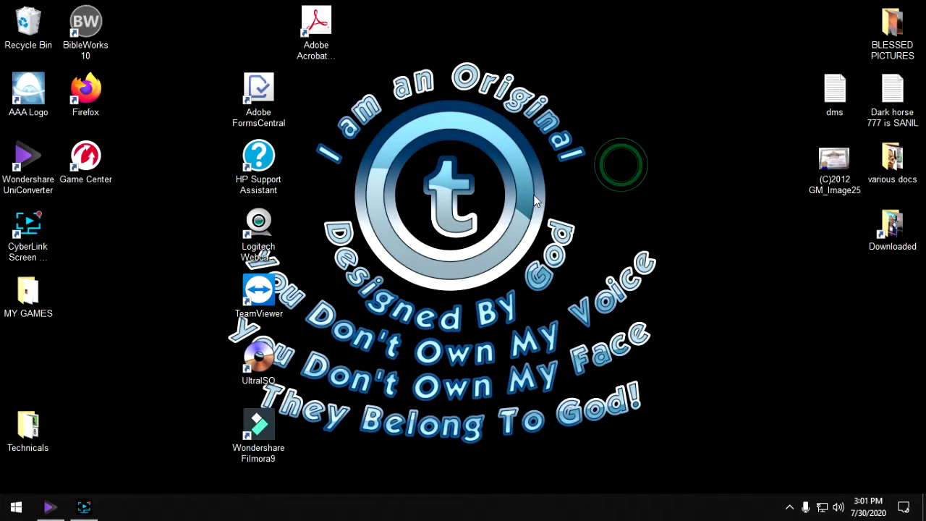
{"action": "right_click", "coordinate": [538, 187]}
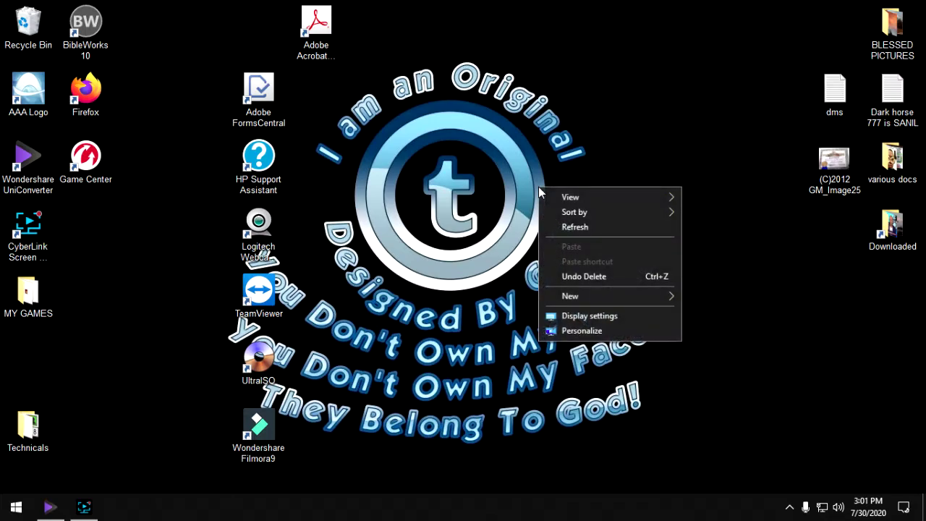
{"action": "left_click", "coordinate": [583, 227]}
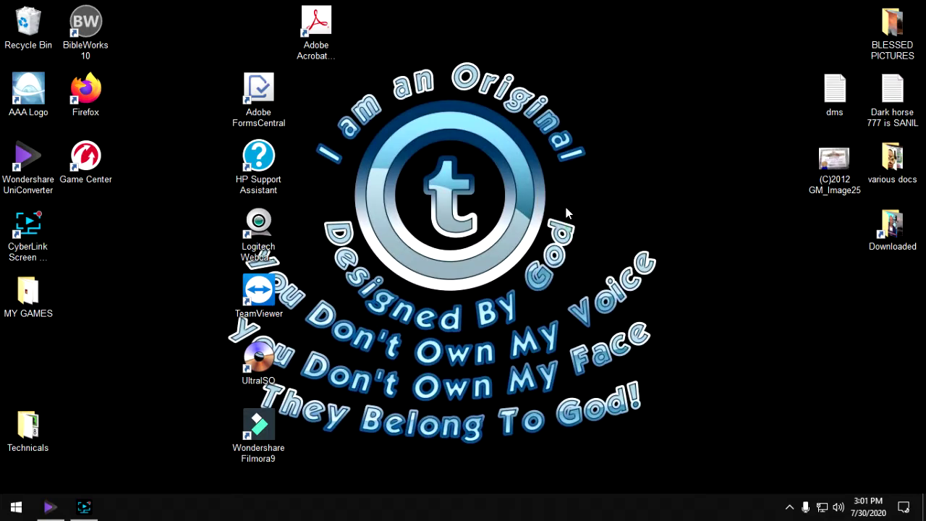
Refresh the desktop twice.
{"action": "right_click", "coordinate": [596, 187]}
{"action": "left_click", "coordinate": [619, 225]}
{"action": "right_click", "coordinate": [597, 231]}
{"action": "left_click", "coordinate": [620, 265]}
Create a new folder on the desktop and name it Program.
{"action": "right_click", "coordinate": [625, 184]}
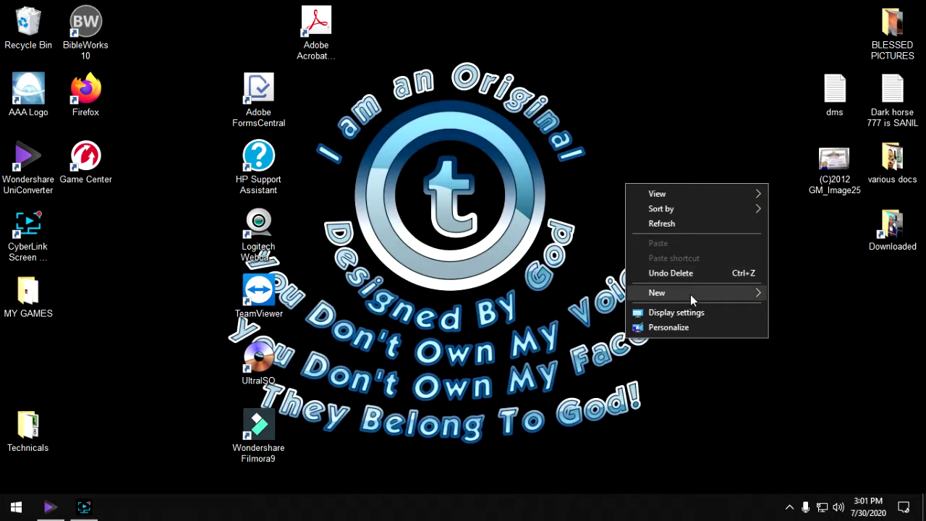
{"action": "mouse_move", "coordinate": [690, 295]}
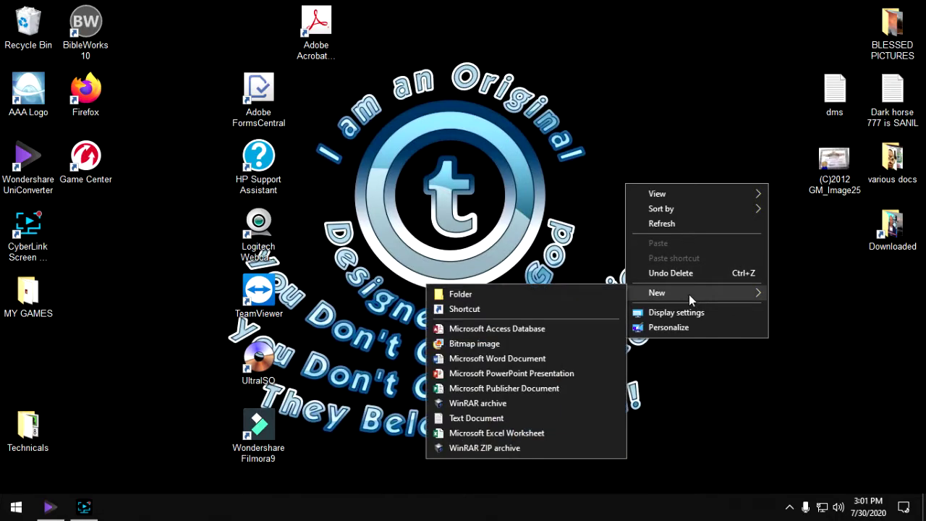
{"action": "left_click", "coordinate": [544, 294]}
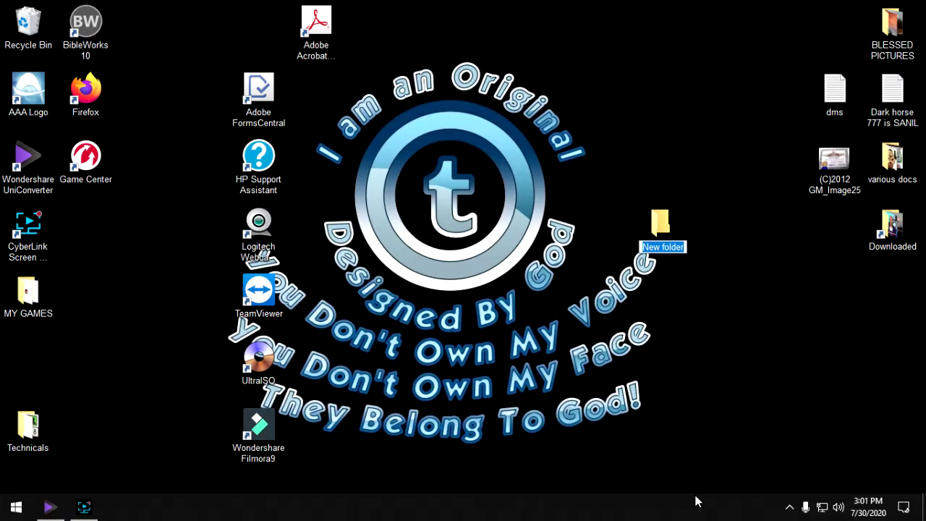
{"action": "type", "text": "Progt"}
{"action": "key", "text": "BackSpace"}
{"action": "type", "text": "ram"}
{"action": "left_click", "coordinate": [726, 159]}
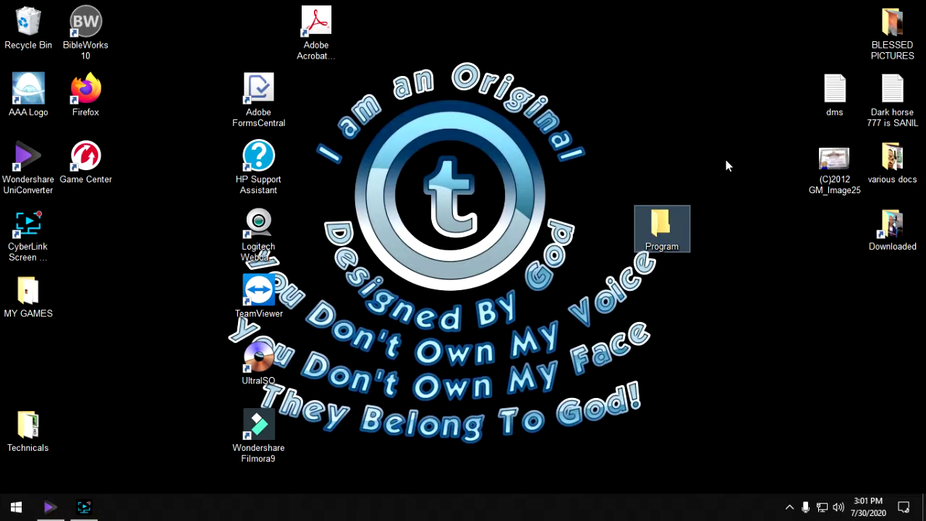
{"action": "left_click", "coordinate": [683, 125]}
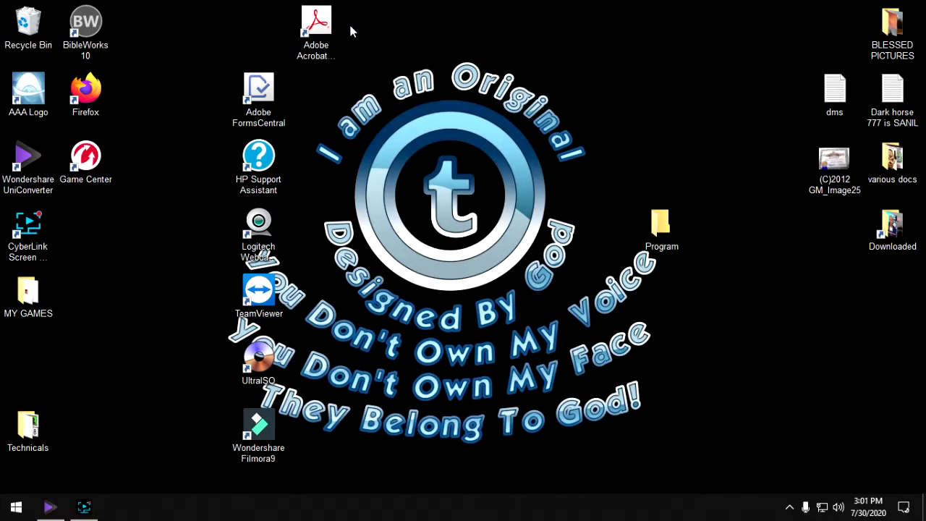
Move the seven loose program shortcuts, from Adobe Acrobat to Wondershare Filmora9, into the Program folder.
{"action": "left_click_drag", "start_coordinate": [373, 10], "coordinate": [266, 397]}
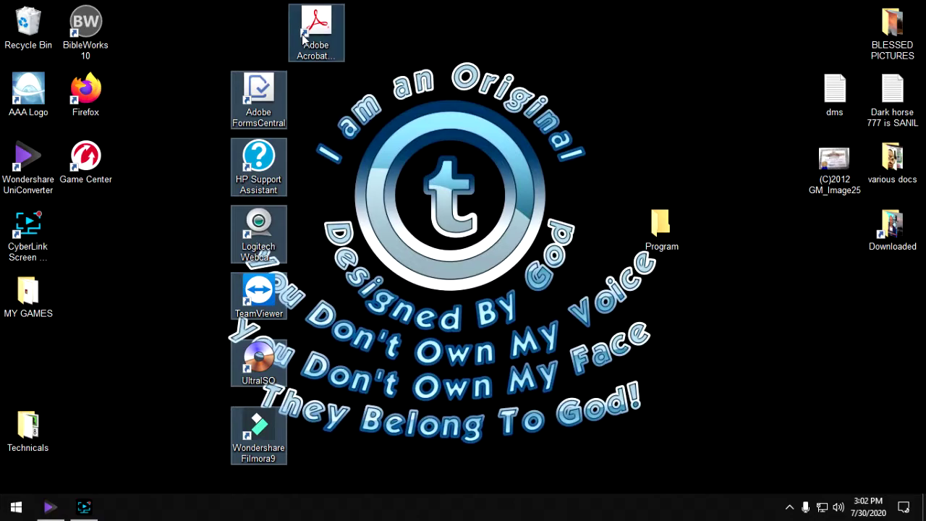
{"action": "left_click", "coordinate": [504, 6]}
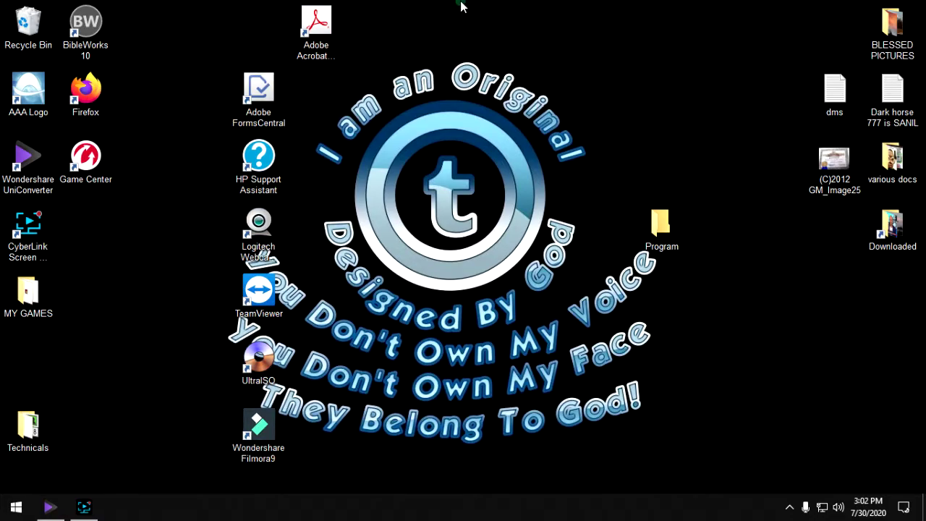
{"action": "left_click_drag", "start_coordinate": [456, 7], "coordinate": [224, 476]}
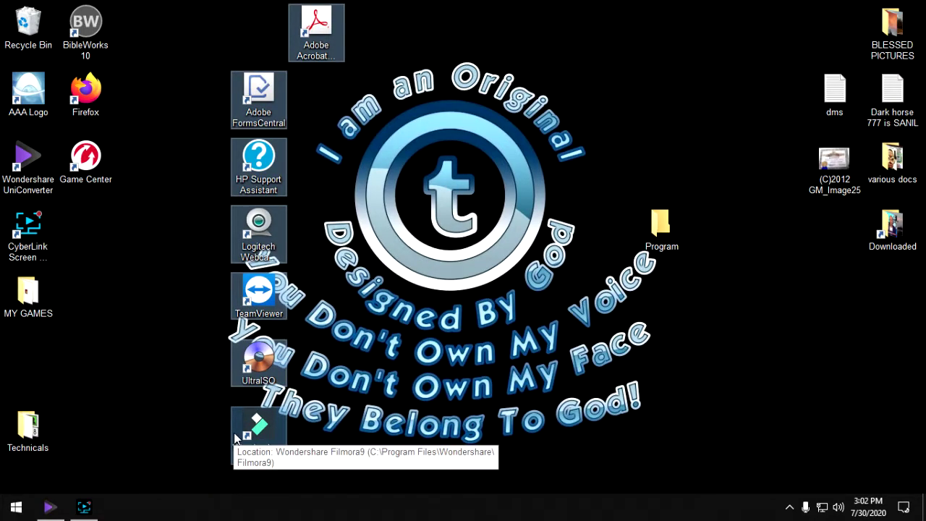
{"action": "right_click", "coordinate": [331, 47]}
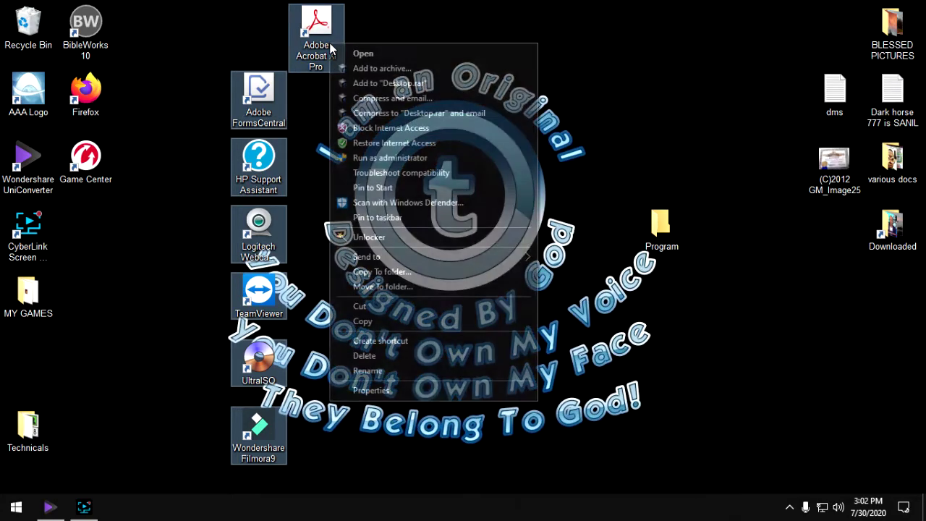
{"action": "left_click", "coordinate": [366, 306]}
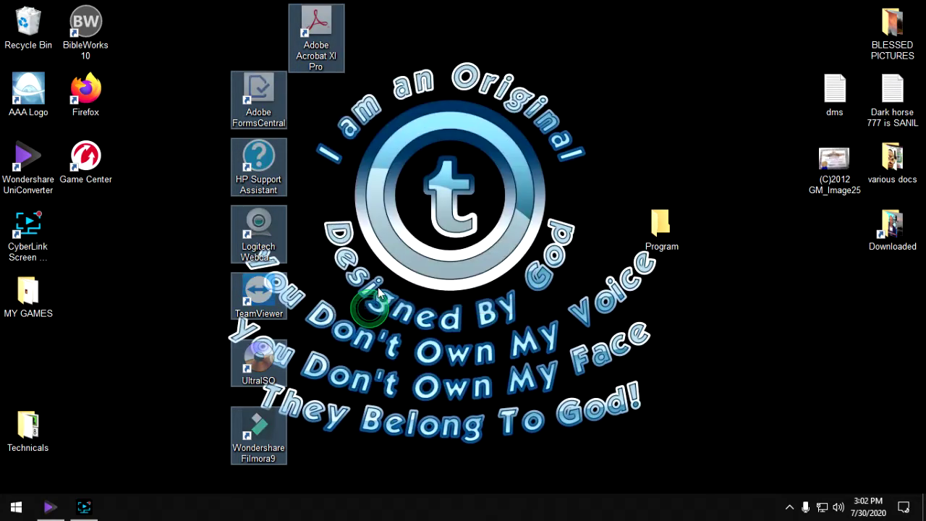
{"action": "right_click", "coordinate": [658, 211]}
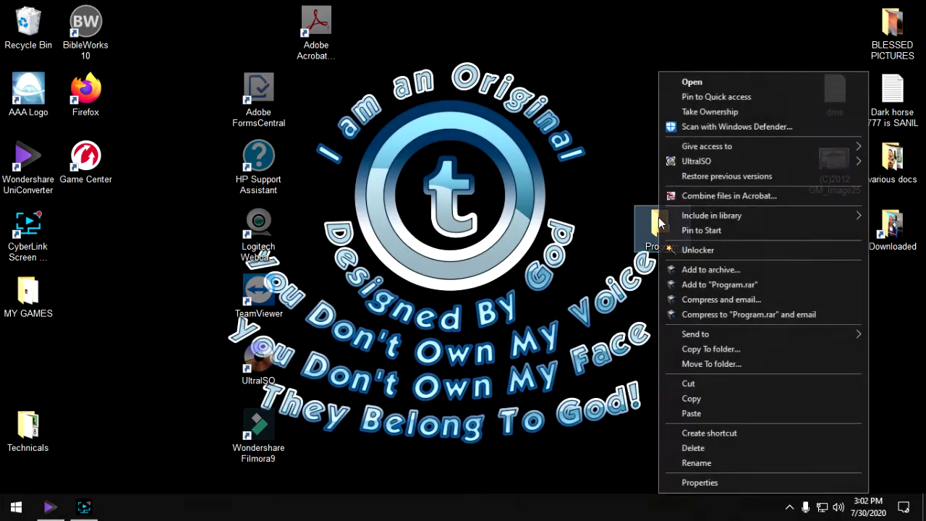
{"action": "left_click", "coordinate": [700, 413]}
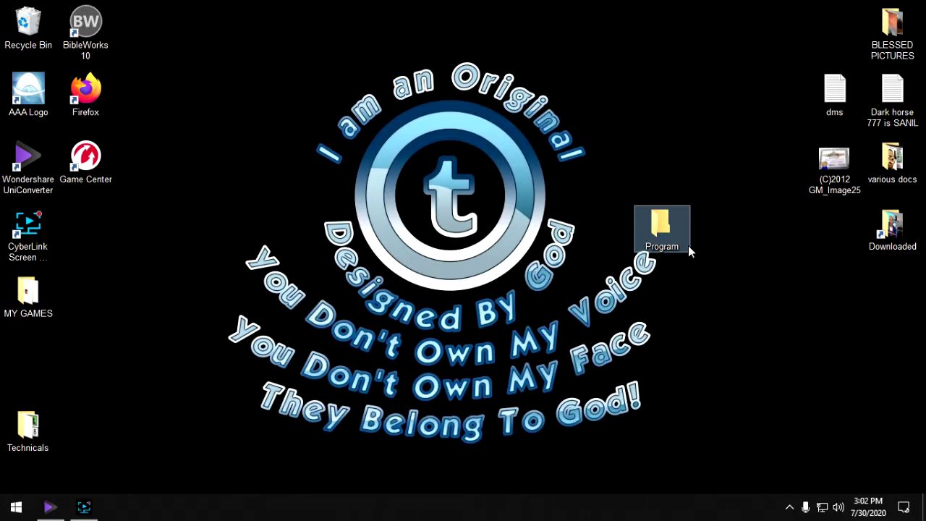
Open the Program folder to check the shortcuts inside, and close its window.
{"action": "mouse_move", "coordinate": [666, 211]}
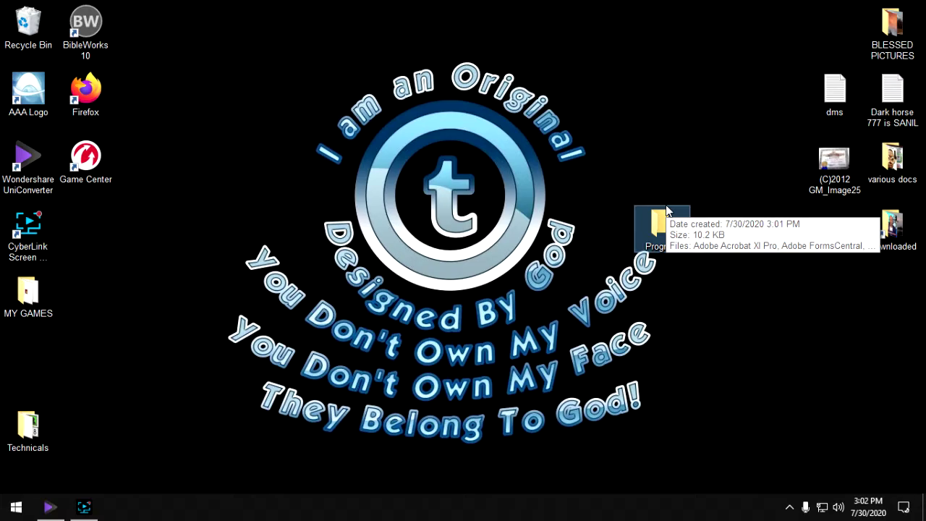
{"action": "right_click", "coordinate": [660, 216]}
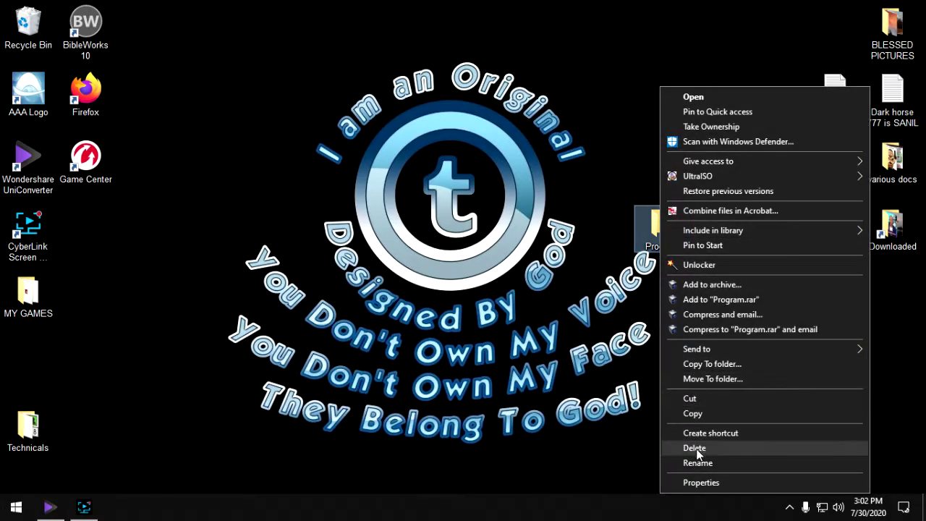
{"action": "left_click", "coordinate": [524, 233]}
{"action": "left_click", "coordinate": [655, 220]}
{"action": "double_click", "coordinate": [660, 218]}
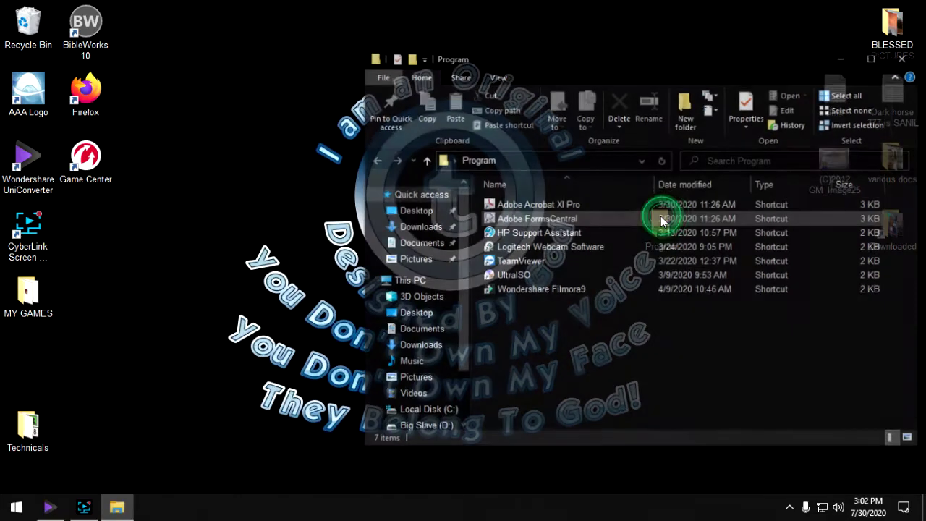
{"action": "left_click", "coordinate": [904, 57]}
Place the Program folder between the MY GAMES and Technicals folders, and refresh the desktop.
{"action": "left_click_drag", "start_coordinate": [660, 220], "coordinate": [28, 346]}
{"action": "right_click", "coordinate": [269, 213]}
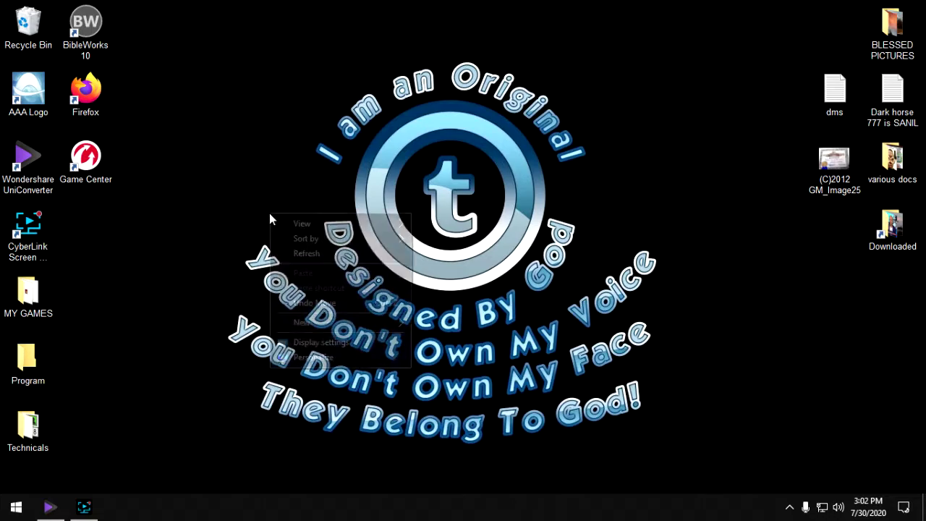
{"action": "left_click", "coordinate": [312, 254]}
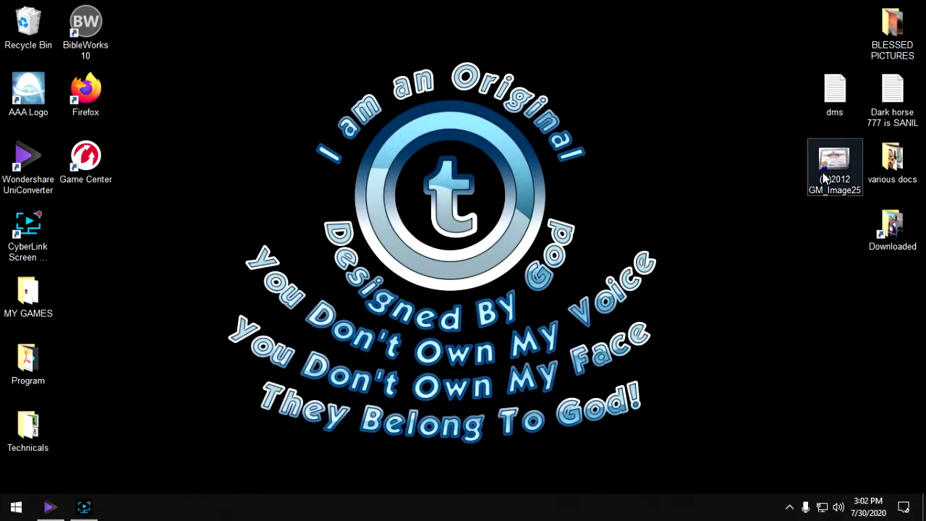
Move the (C)2012 GM_Image25 picture from the desktop into the BLESSED PICTURES folder.
{"action": "left_click_drag", "start_coordinate": [826, 177], "coordinate": [627, 72]}
{"action": "right_click", "coordinate": [619, 113]}
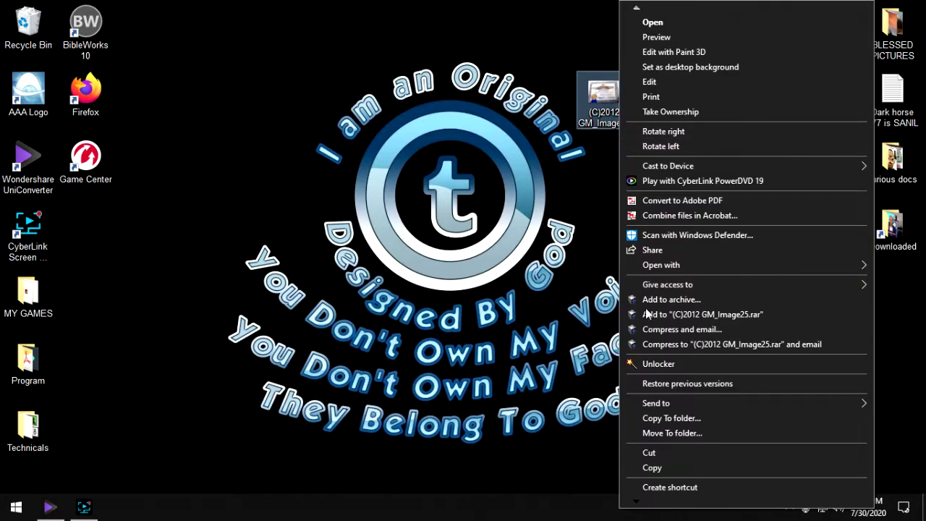
{"action": "left_click", "coordinate": [650, 453]}
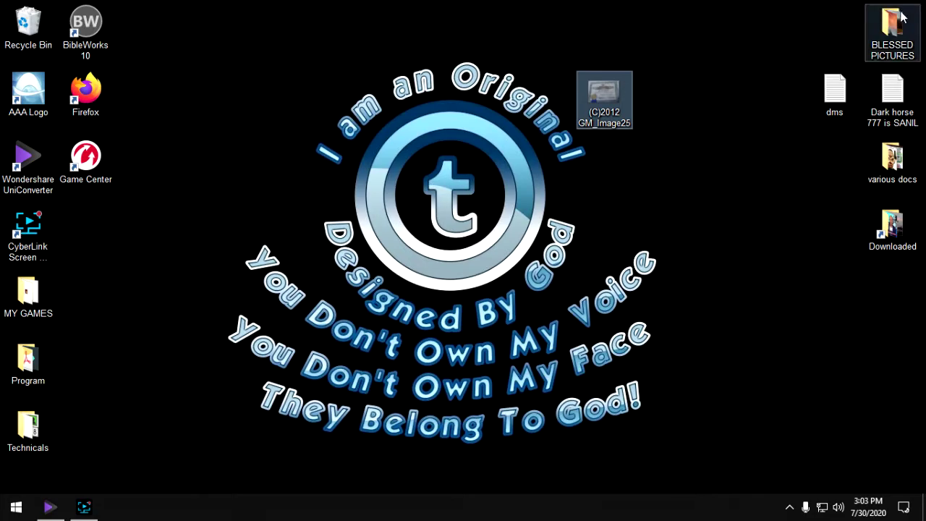
{"action": "right_click", "coordinate": [891, 35]}
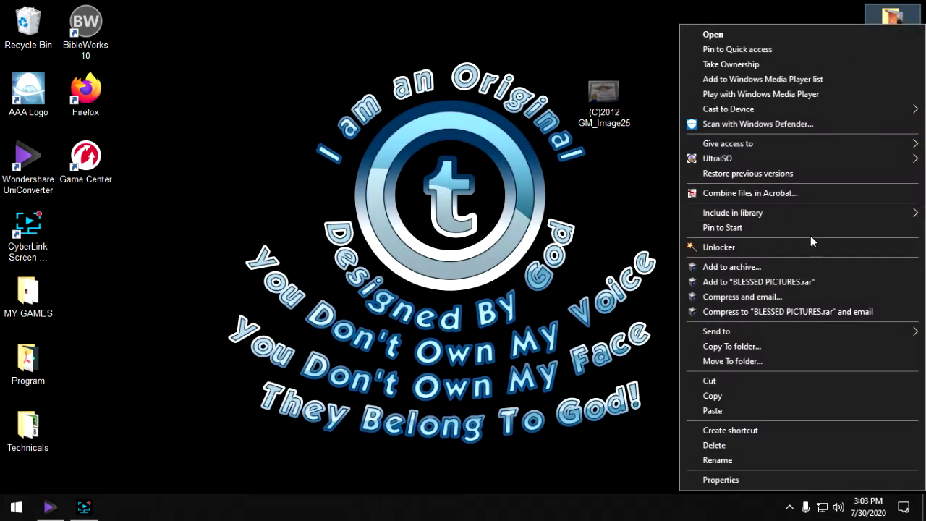
{"action": "left_click", "coordinate": [736, 411]}
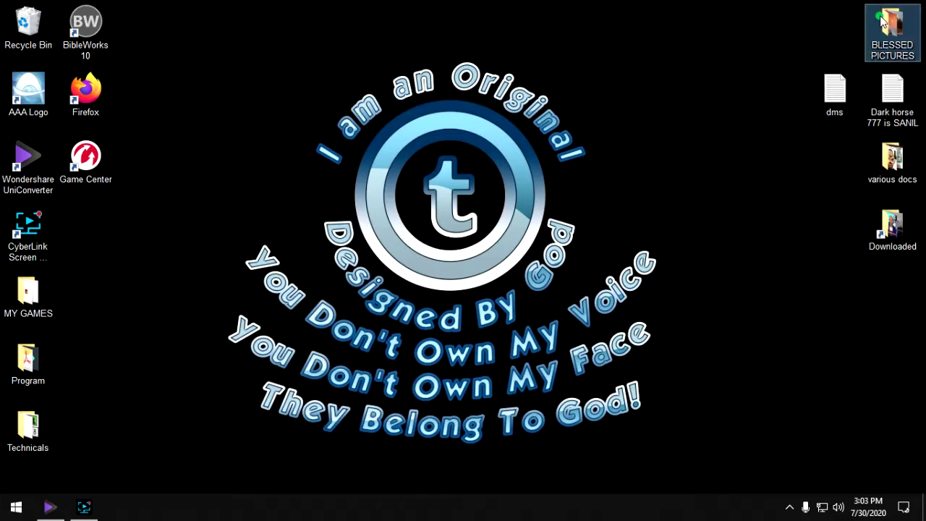
Rearrange the desktop icons so BLESSED PICTURES sits well below Downloaded and the Dark horse and dms files stack above various docs.
{"action": "left_click_drag", "start_coordinate": [882, 21], "coordinate": [891, 432]}
{"action": "left_click", "coordinate": [802, 243]}
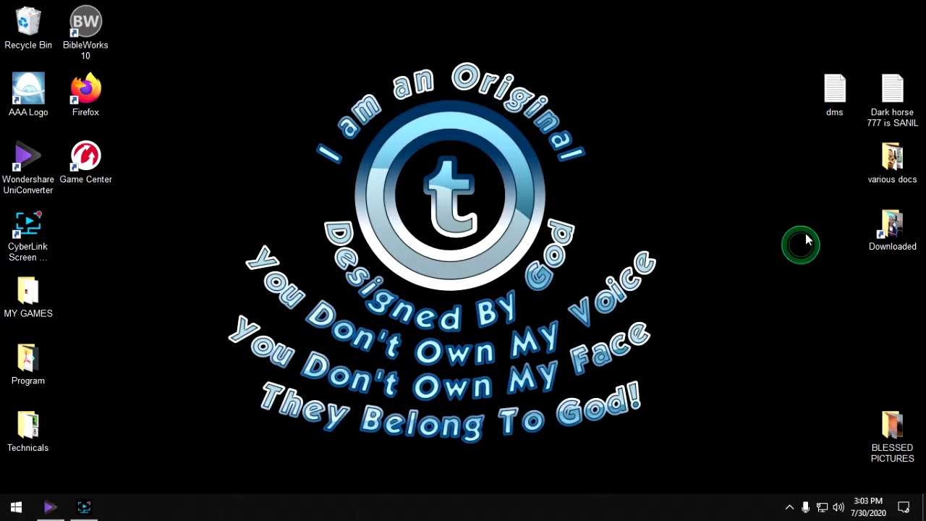
{"action": "left_click_drag", "start_coordinate": [892, 90], "coordinate": [896, 33]}
{"action": "left_click_drag", "start_coordinate": [838, 113], "coordinate": [893, 114]}
{"action": "left_click", "coordinate": [837, 142]}
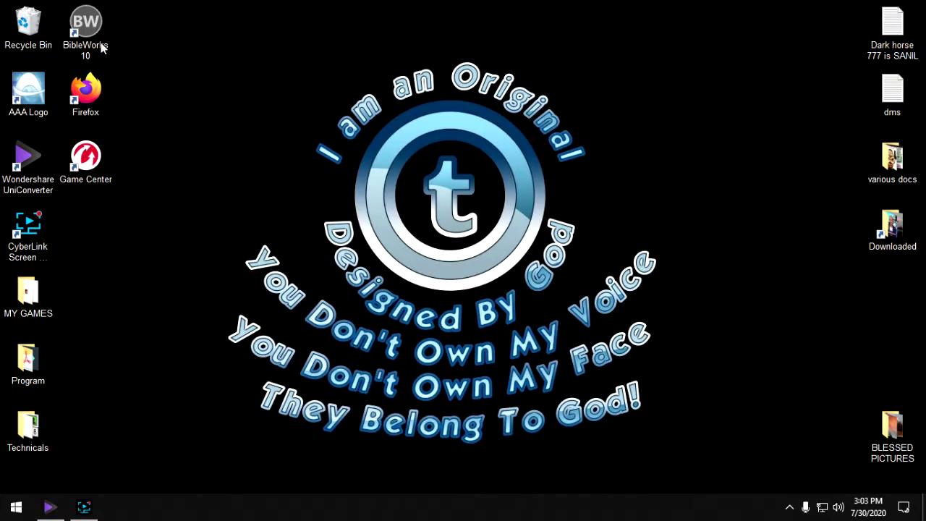
Empty the Recycle Bin, permanently deleting the Programs folder, and refresh the desktop.
{"action": "right_click", "coordinate": [36, 32]}
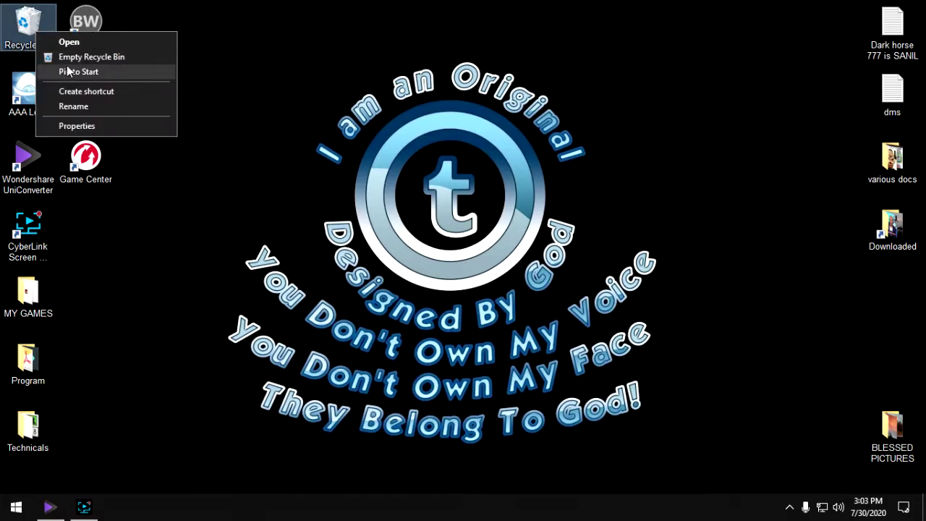
{"action": "left_click", "coordinate": [80, 57]}
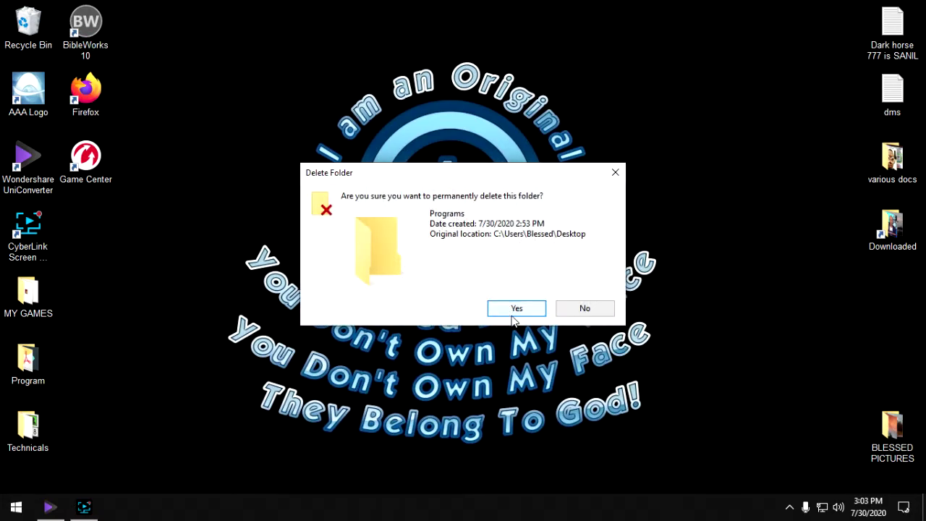
{"action": "left_click", "coordinate": [513, 317]}
{"action": "right_click", "coordinate": [280, 287]}
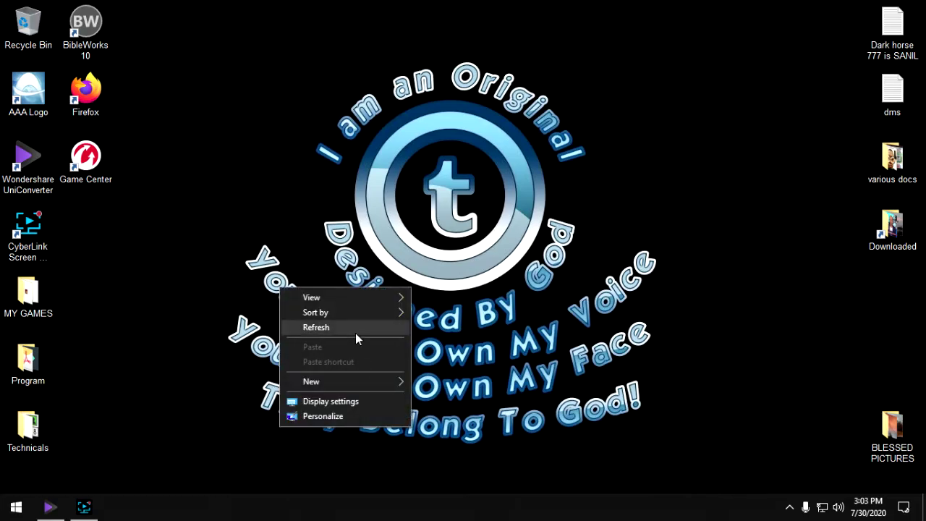
{"action": "left_click", "coordinate": [355, 333]}
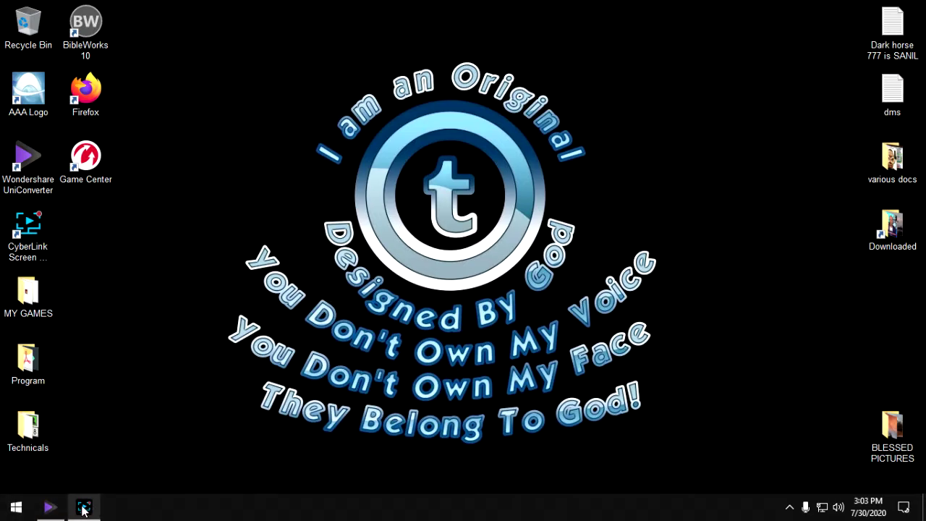
Refresh the tidied desktop several times and bring up the CyberLink Screen Recorder window.
{"action": "mouse_move", "coordinate": [79, 510]}
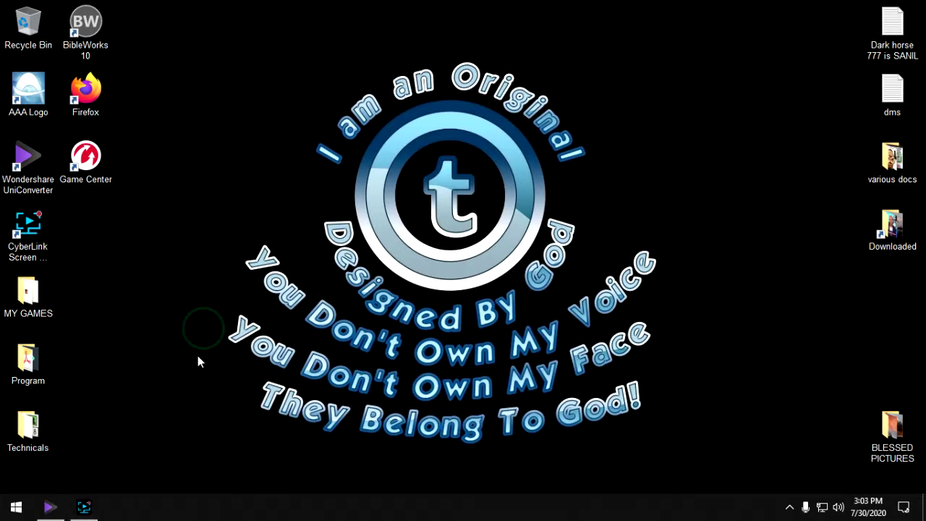
{"action": "right_click", "coordinate": [302, 103]}
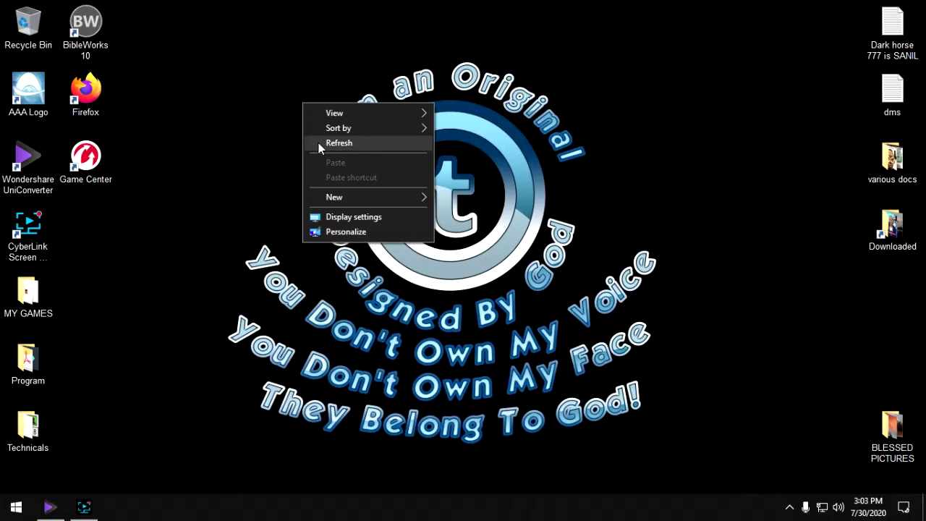
{"action": "right_click", "coordinate": [195, 156]}
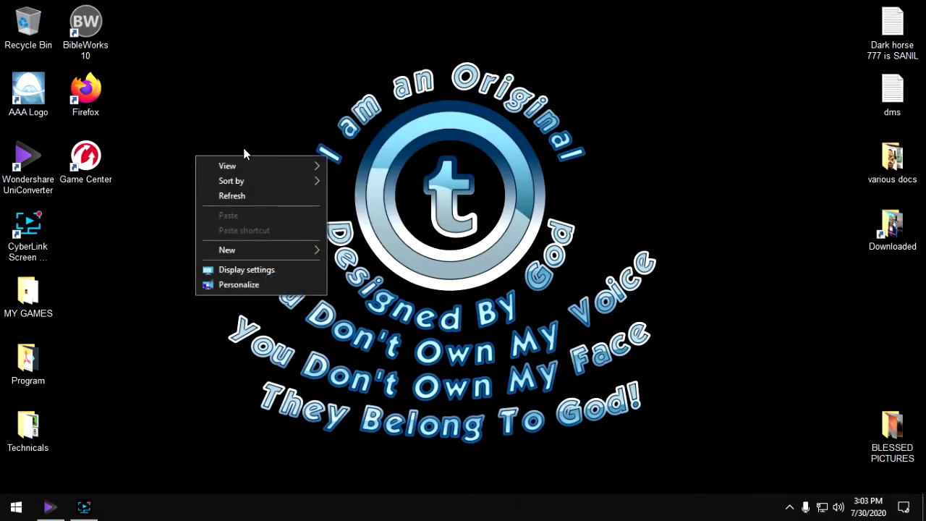
{"action": "left_click", "coordinate": [264, 195]}
{"action": "right_click", "coordinate": [268, 180]}
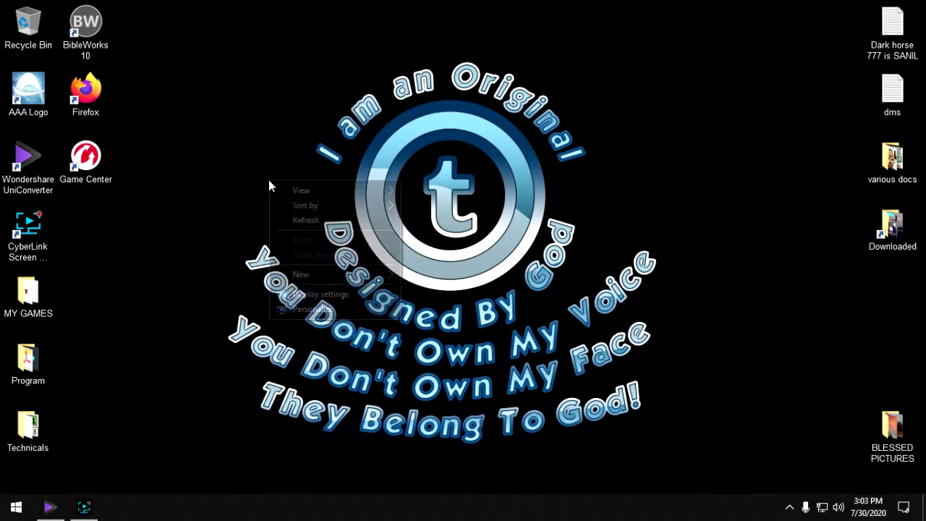
{"action": "left_click", "coordinate": [311, 220]}
{"action": "right_click", "coordinate": [310, 218]}
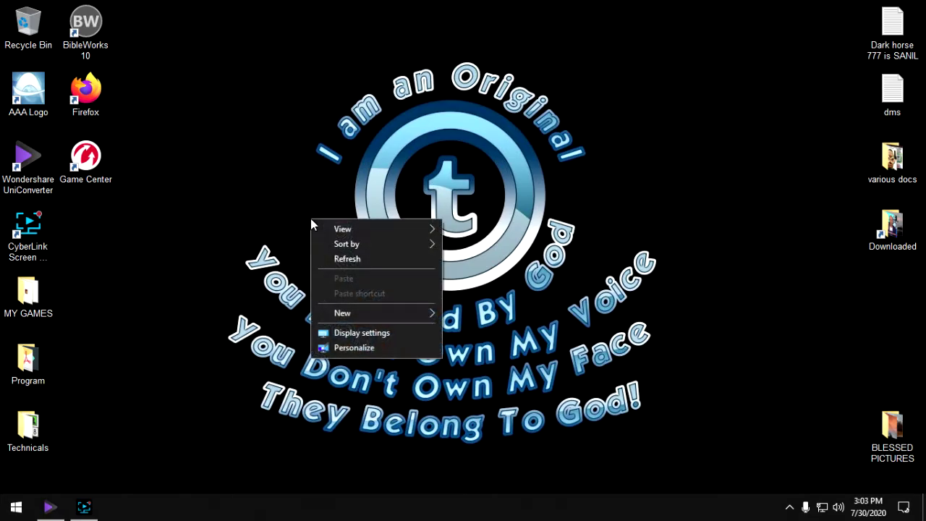
{"action": "left_click", "coordinate": [344, 260]}
{"action": "right_click", "coordinate": [337, 253]}
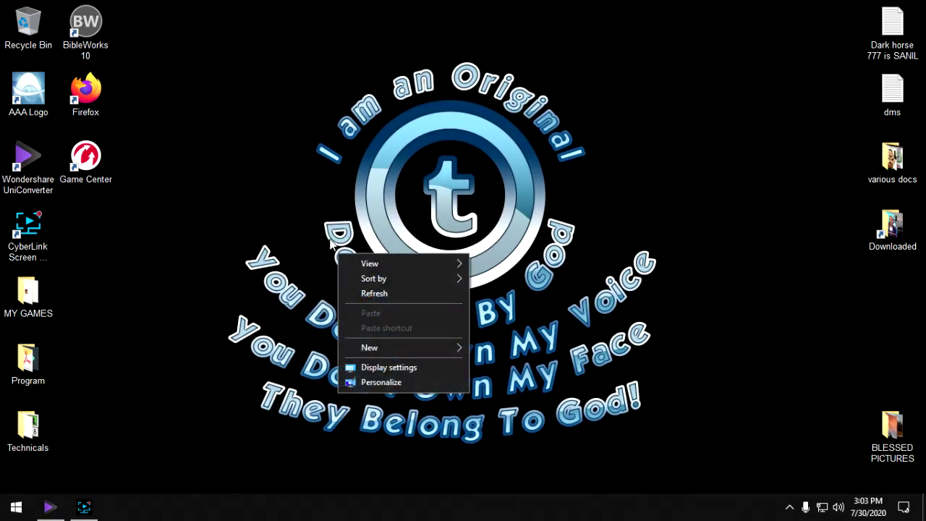
{"action": "left_click", "coordinate": [395, 296]}
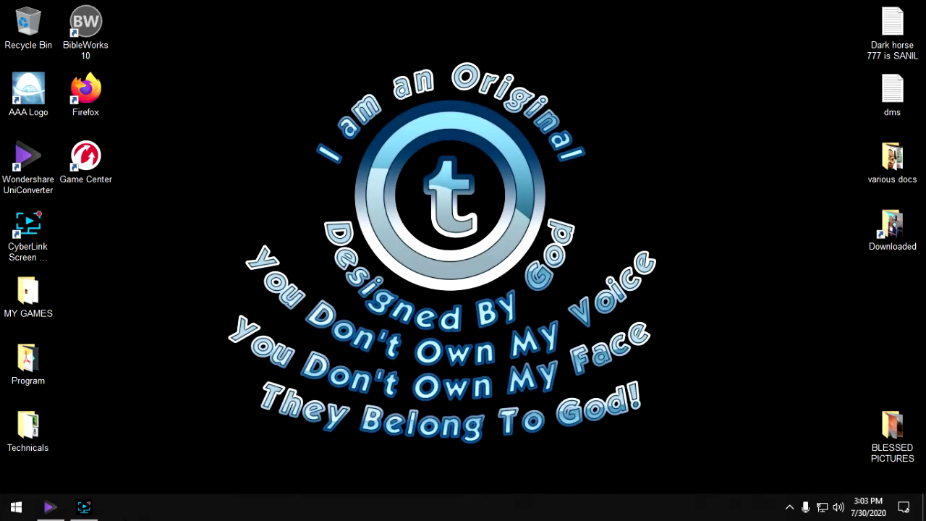
{"action": "left_click", "coordinate": [90, 508]}
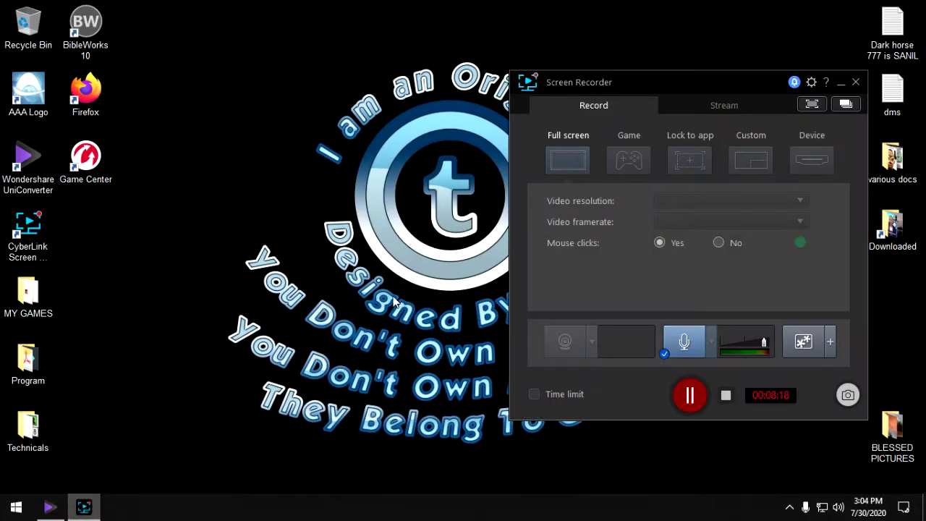